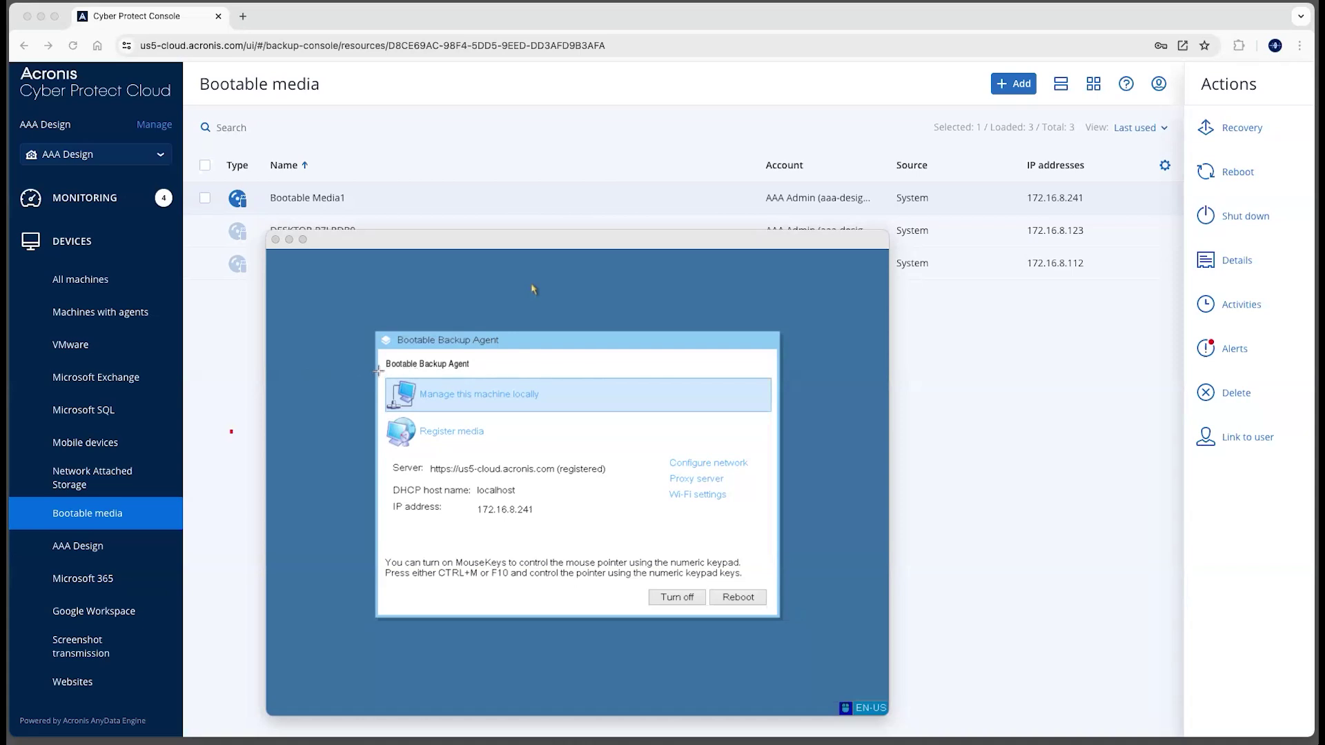
Step: Drag-select several regions of the machine's page
{"action": "left_click_drag", "start_coordinate": [378, 372], "coordinate": [611, 421]}
{"action": "left_click_drag", "start_coordinate": [375, 412], "coordinate": [646, 456]}
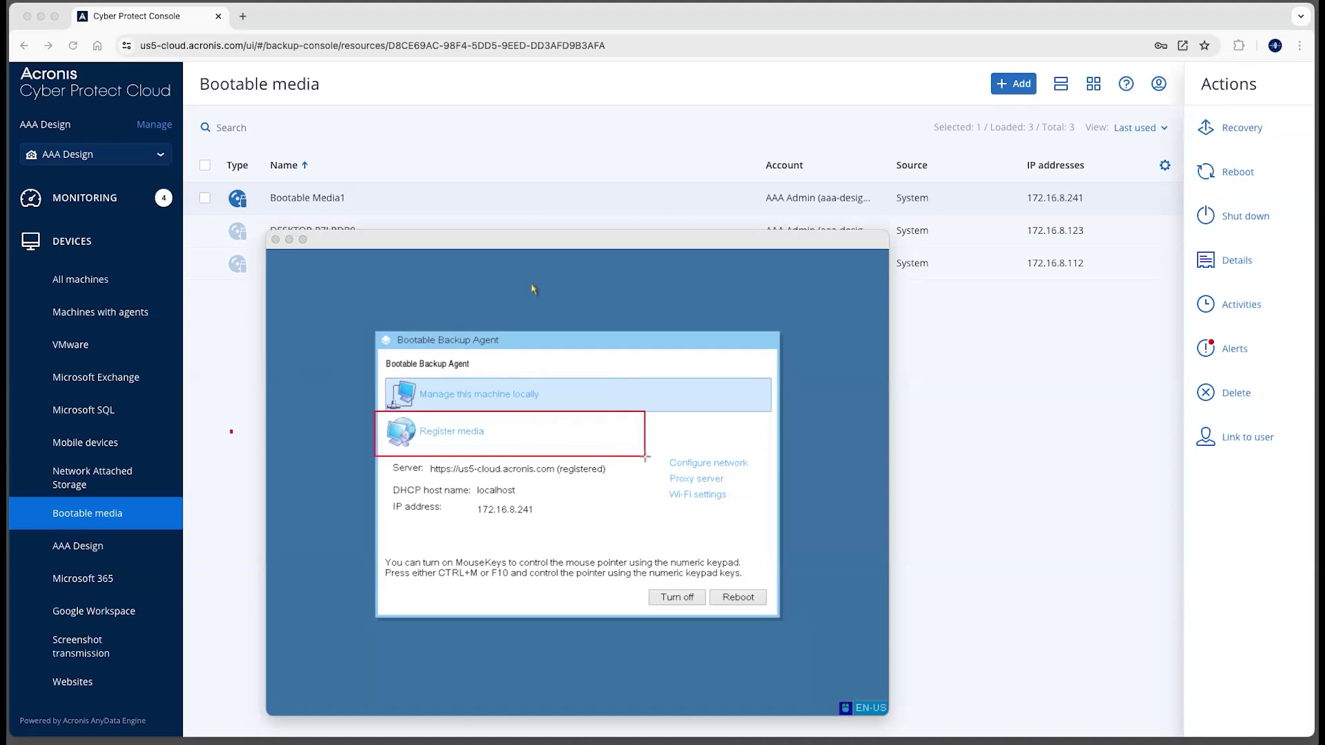
{"action": "left_click_drag", "start_coordinate": [426, 461], "coordinate": [646, 483]}
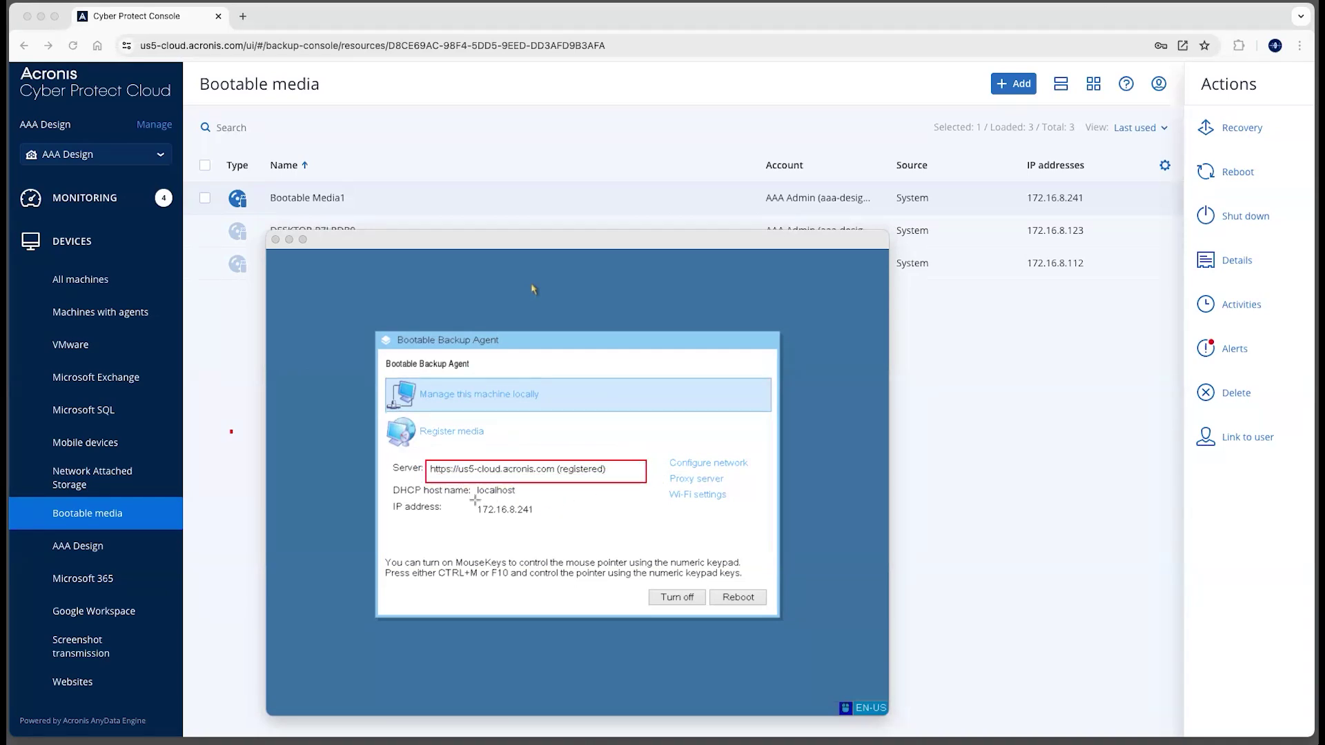
{"action": "left_click_drag", "start_coordinate": [476, 500], "coordinate": [584, 518]}
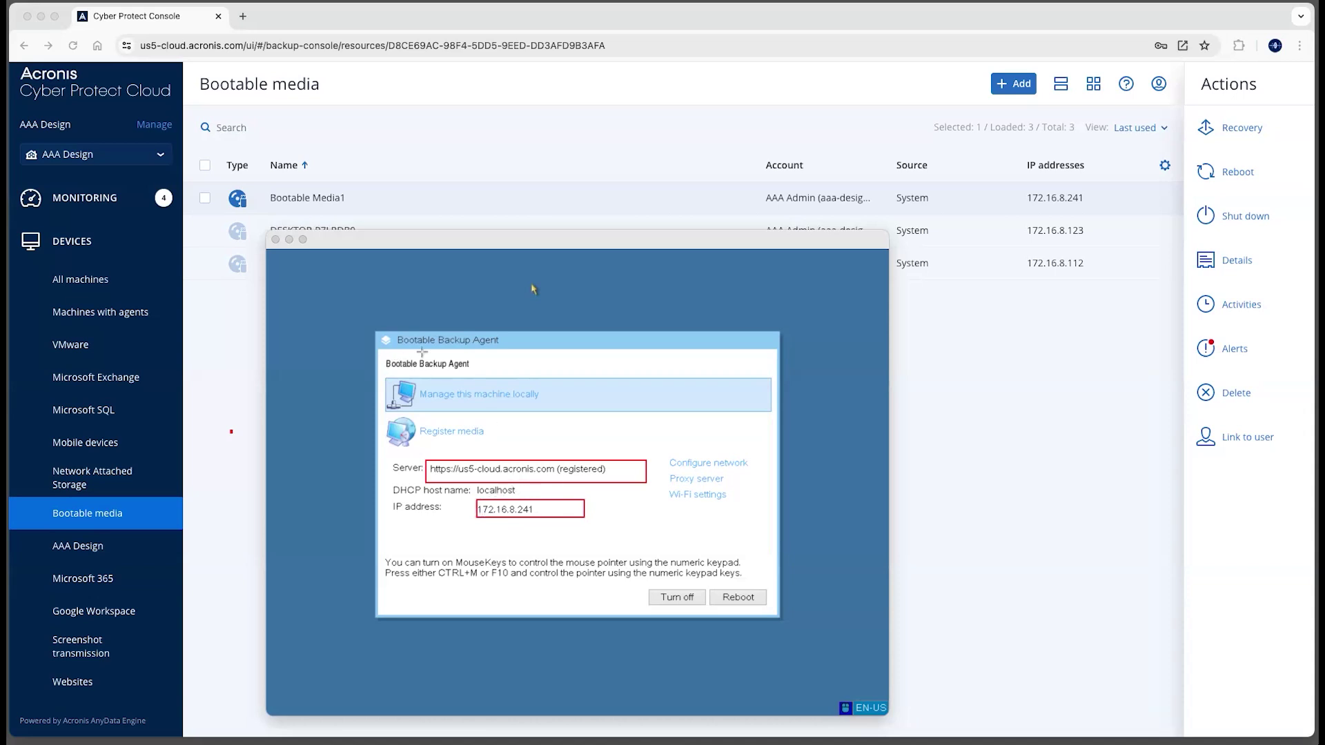
{"action": "left_click_drag", "start_coordinate": [1007, 181], "coordinate": [1115, 218]}
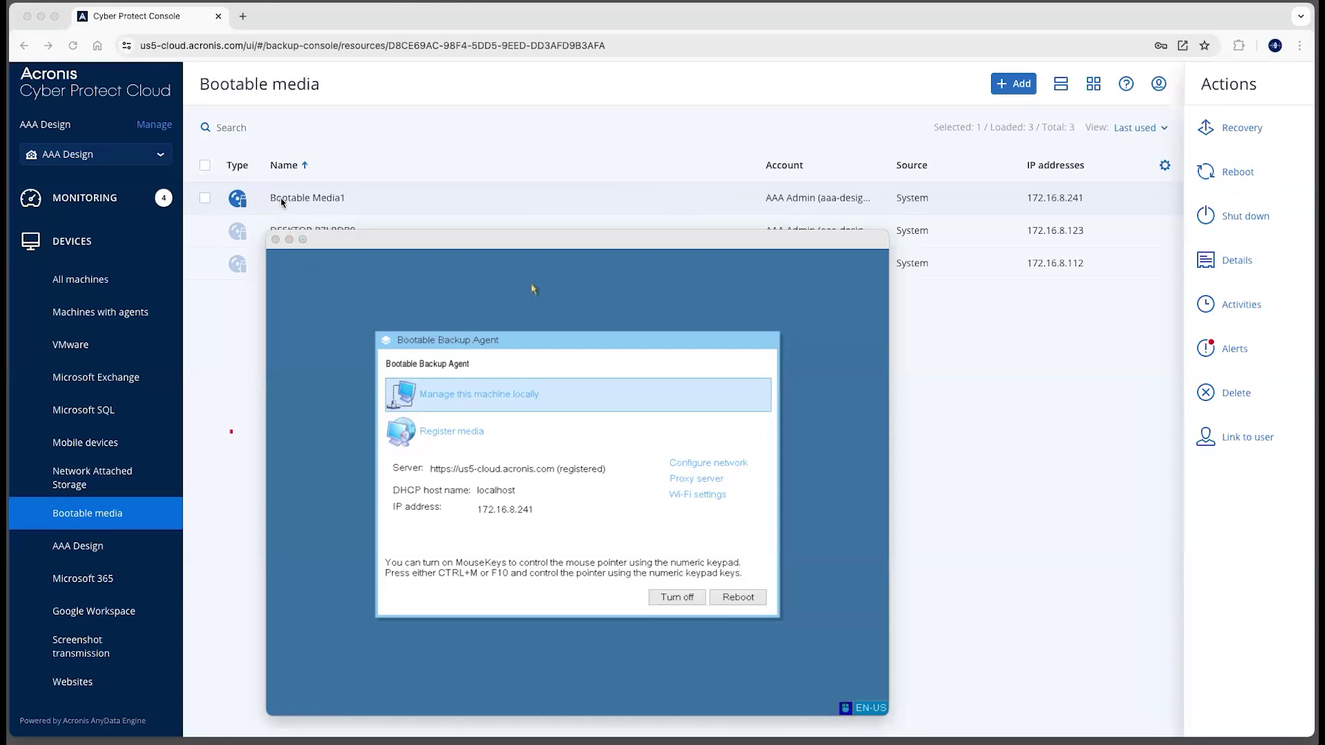
Step: List SPP-WS15-DK's backups in aaa-design-admin and start recovering from the latest one
{"action": "left_click", "coordinate": [1216, 135]}
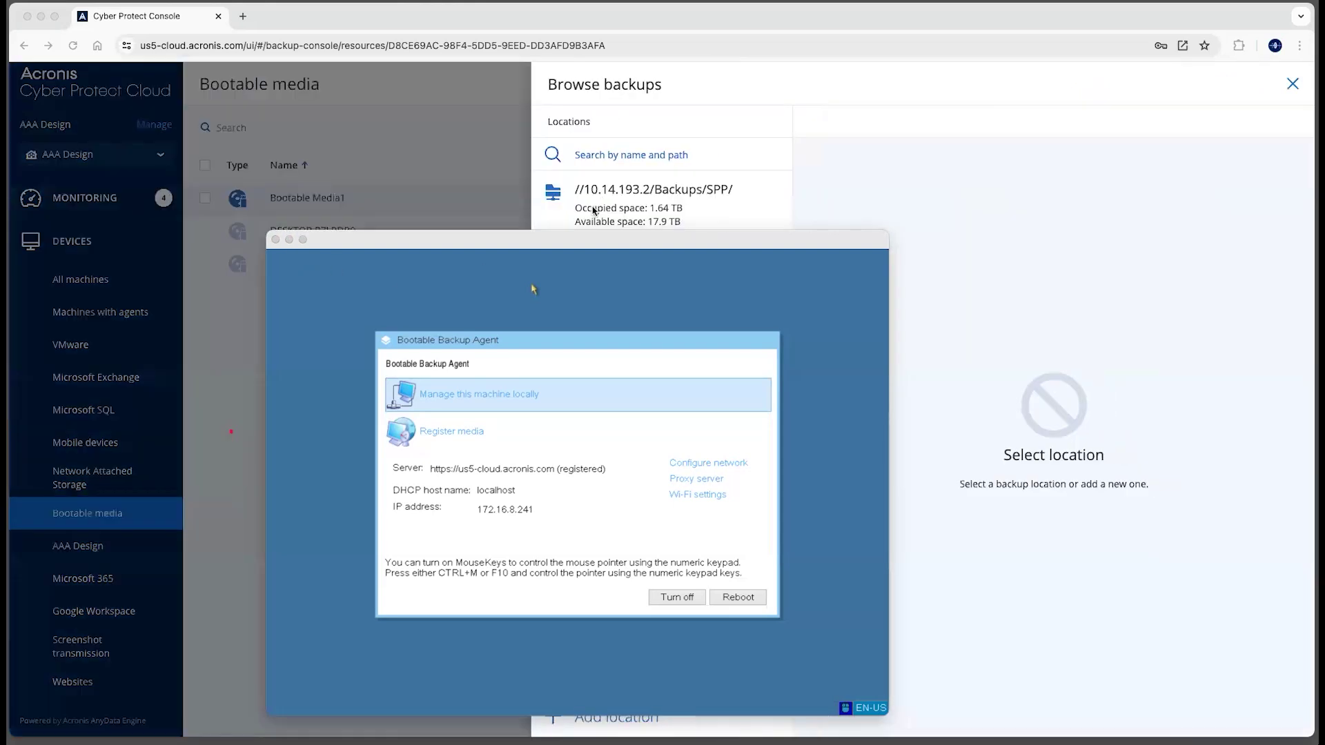
{"action": "scroll", "coordinate": [593, 211], "scroll_direction": "down", "scroll_amount": 5}
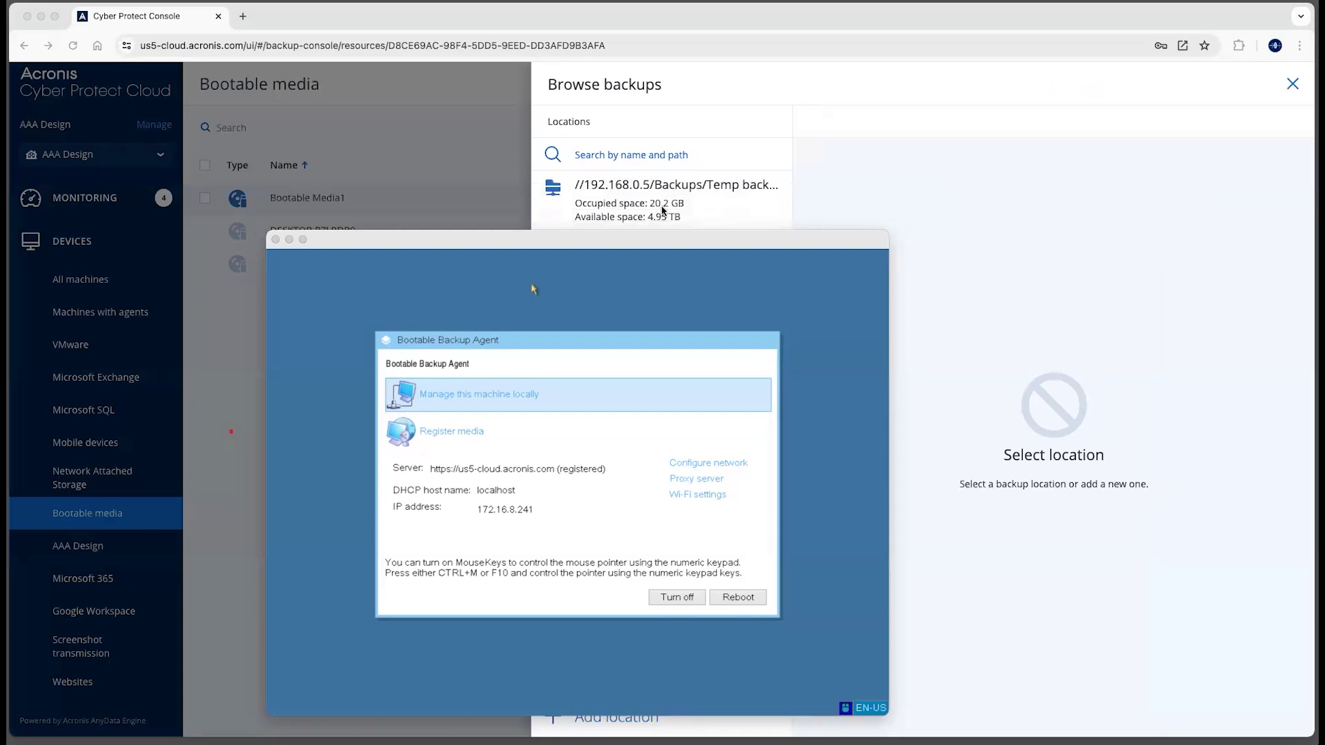
{"action": "scroll", "coordinate": [663, 209], "scroll_direction": "down", "scroll_amount": 5}
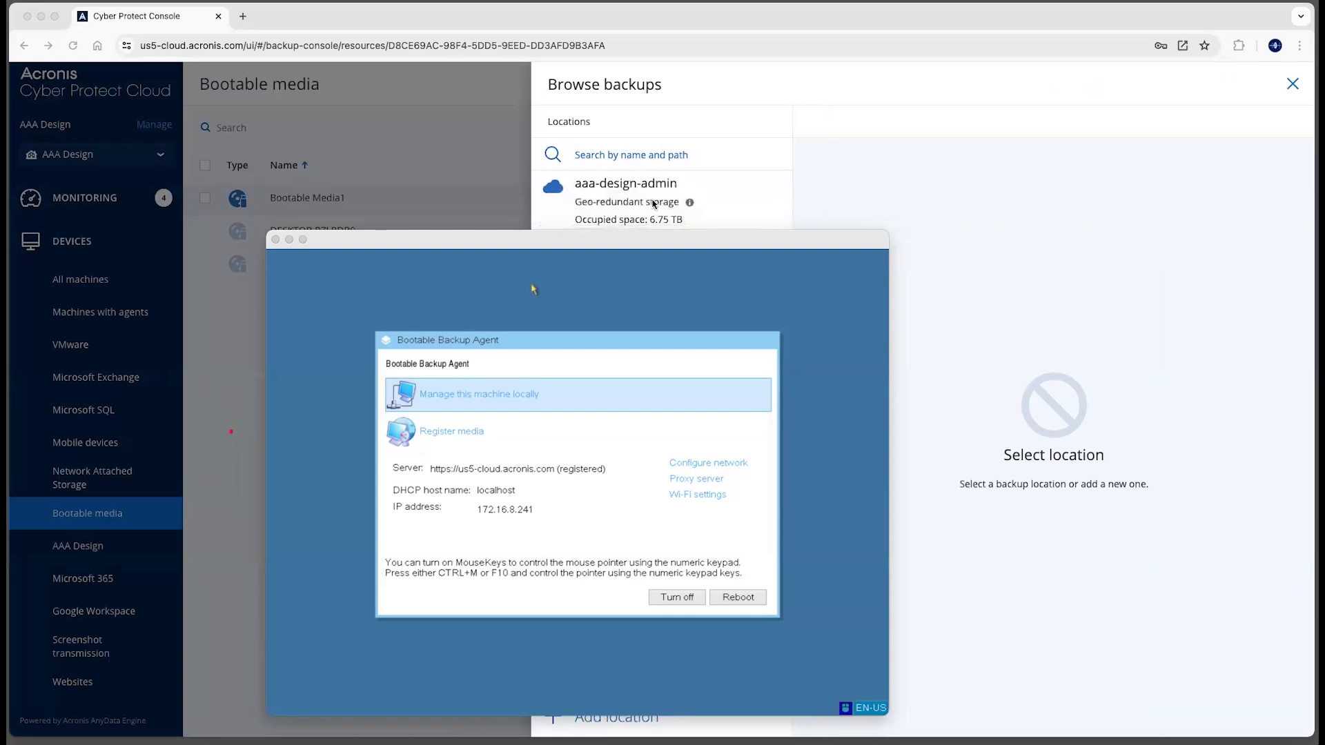
{"action": "left_click", "coordinate": [646, 200]}
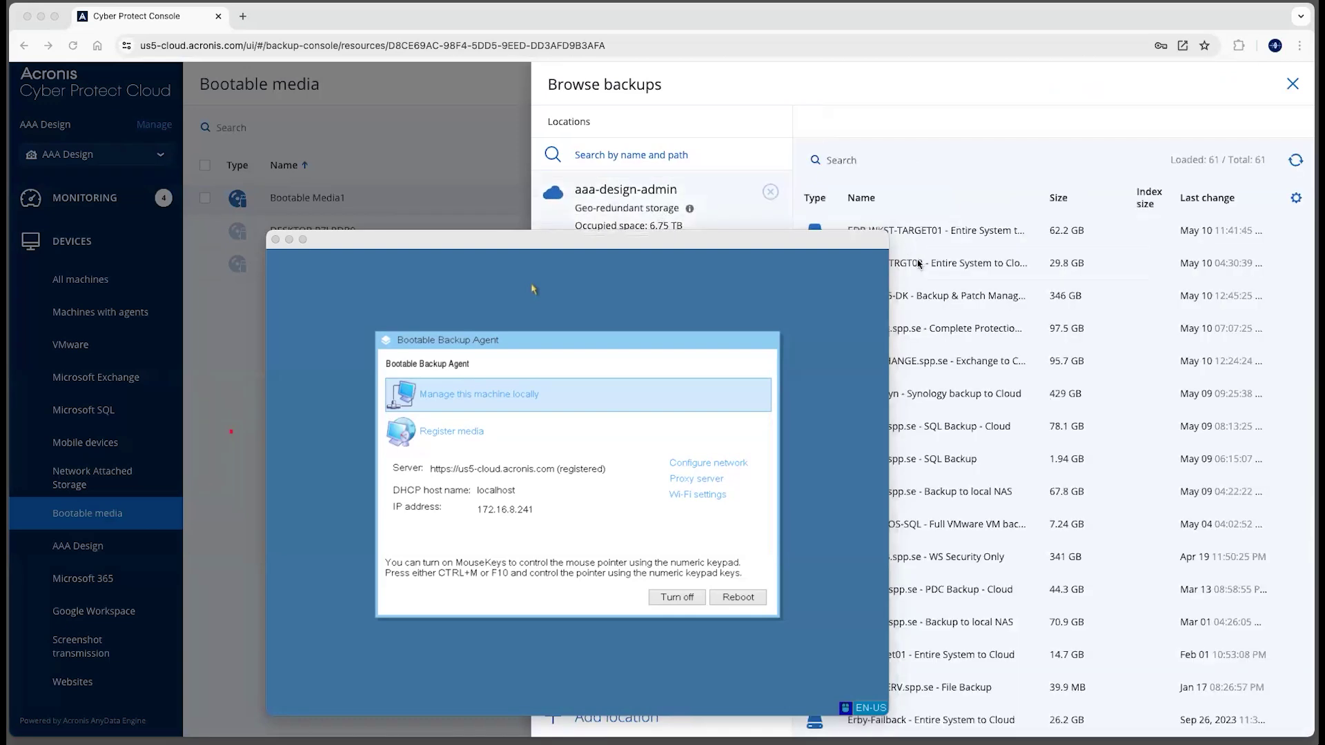
{"action": "left_click", "coordinate": [966, 298]}
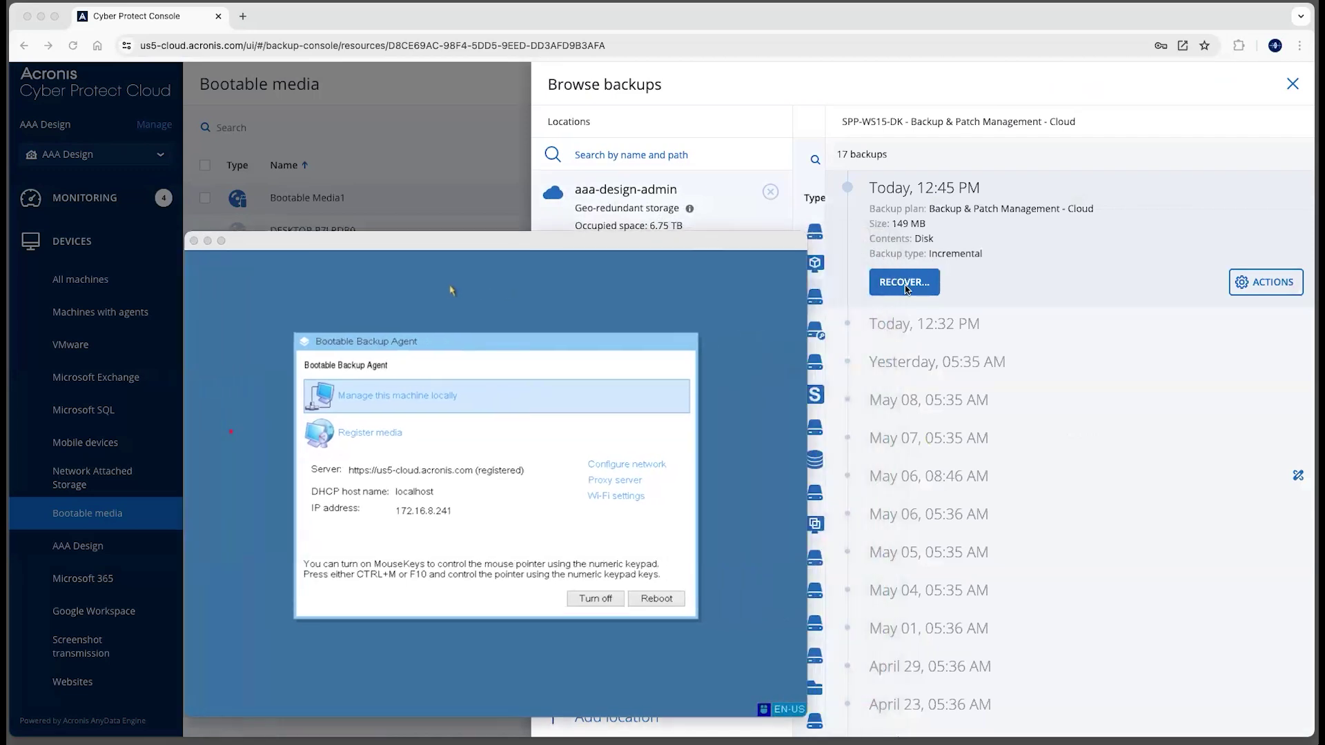
{"action": "left_click", "coordinate": [906, 290]}
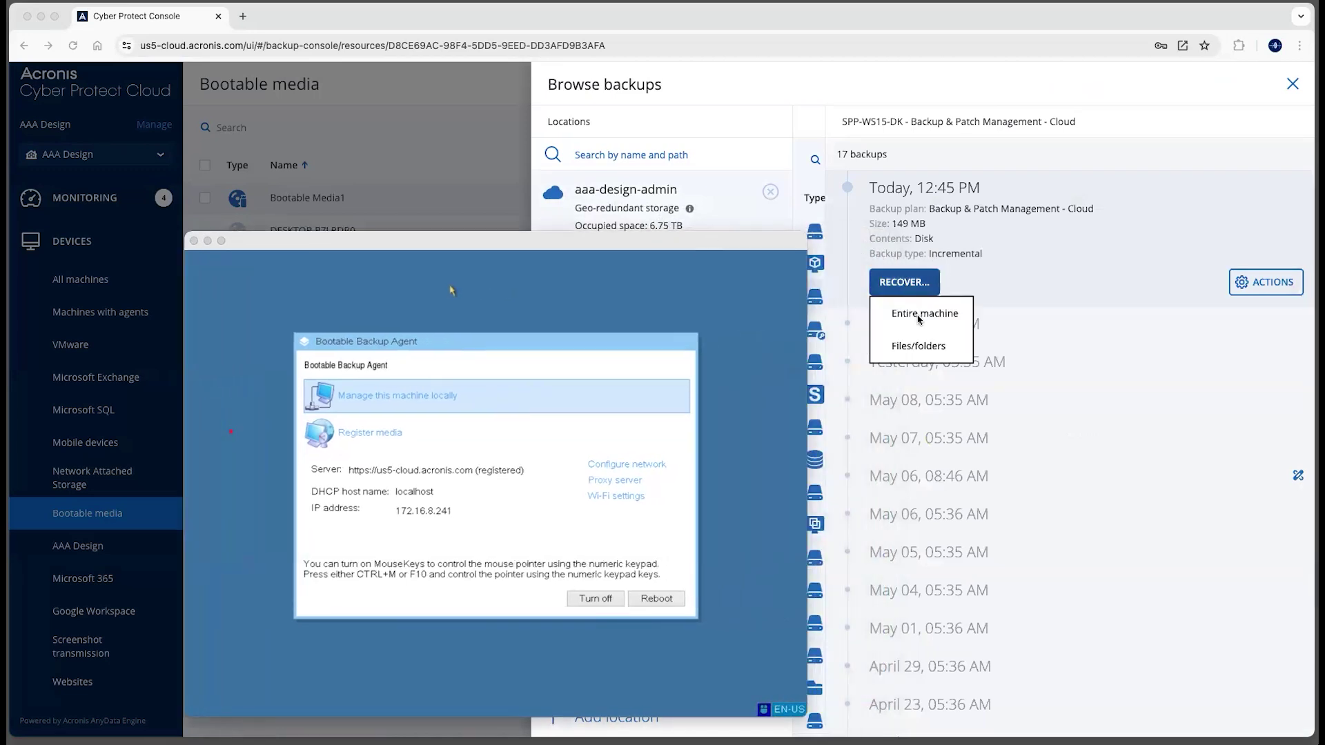
Step: Recover the entire machine to Bootable Media1 with Disk 1 → Disk 1 and Disk 2 → Disk 2
{"action": "left_click", "coordinate": [920, 315]}
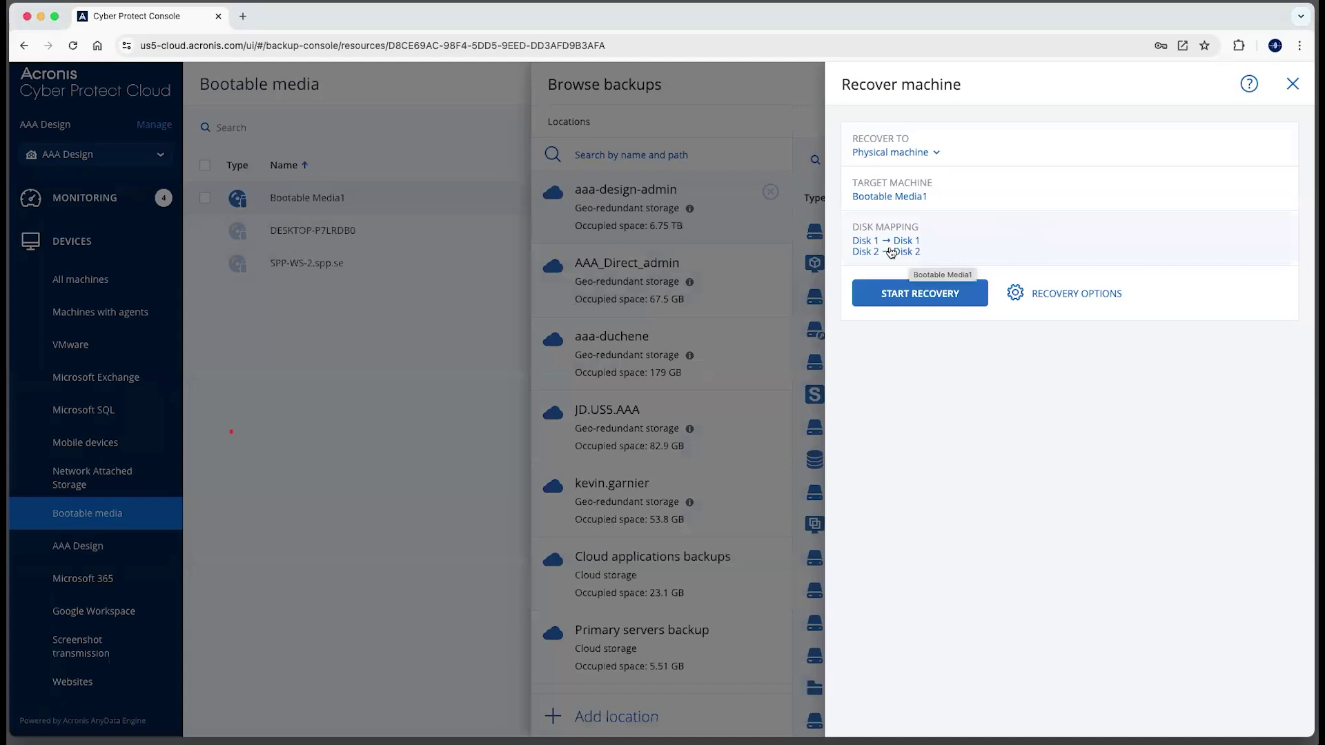
{"action": "key", "text": "super+Tab"}
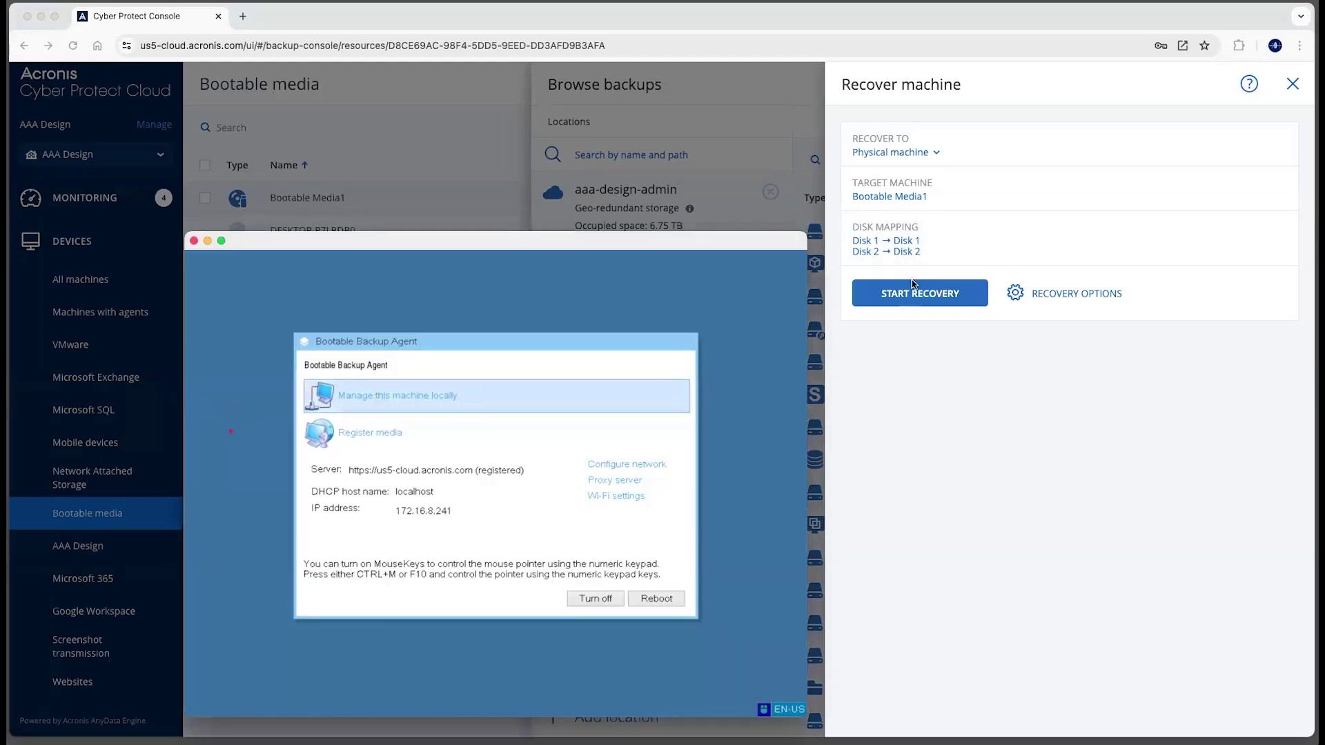
{"action": "left_click", "coordinate": [906, 249]}
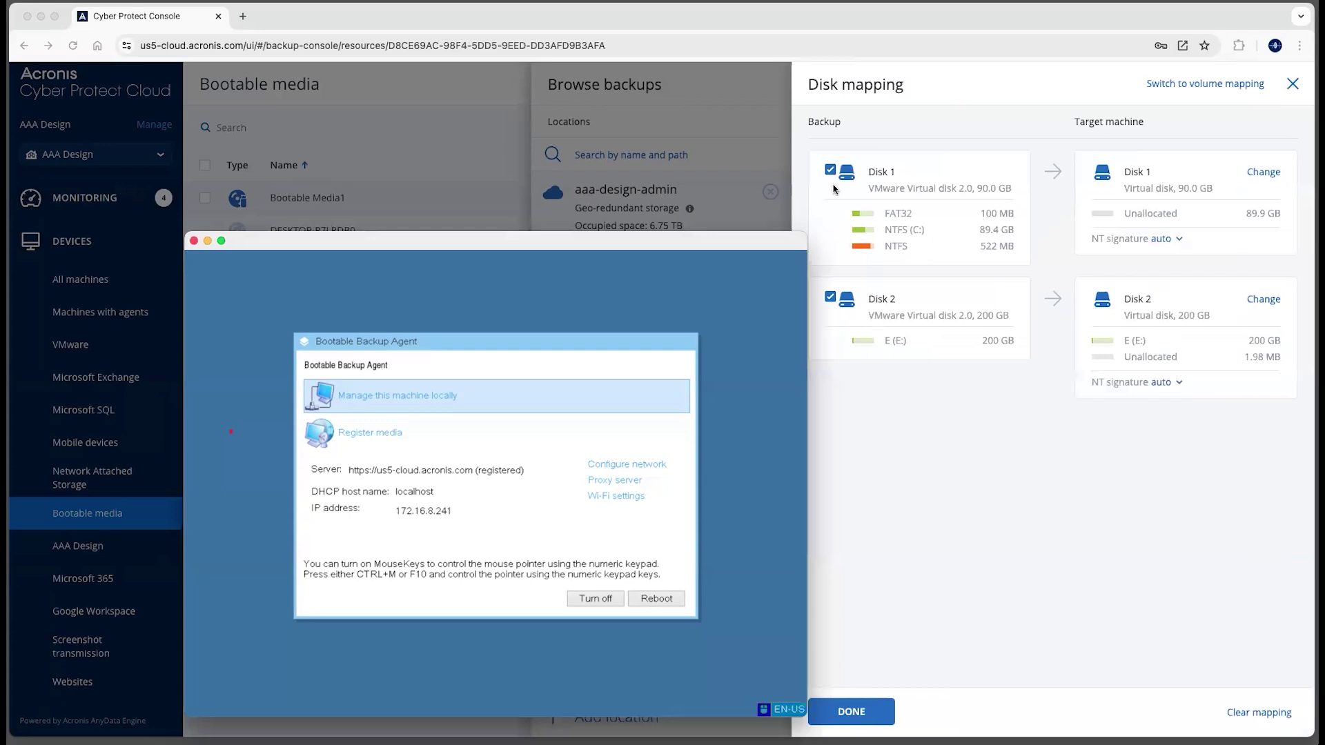
{"action": "left_click", "coordinate": [871, 718]}
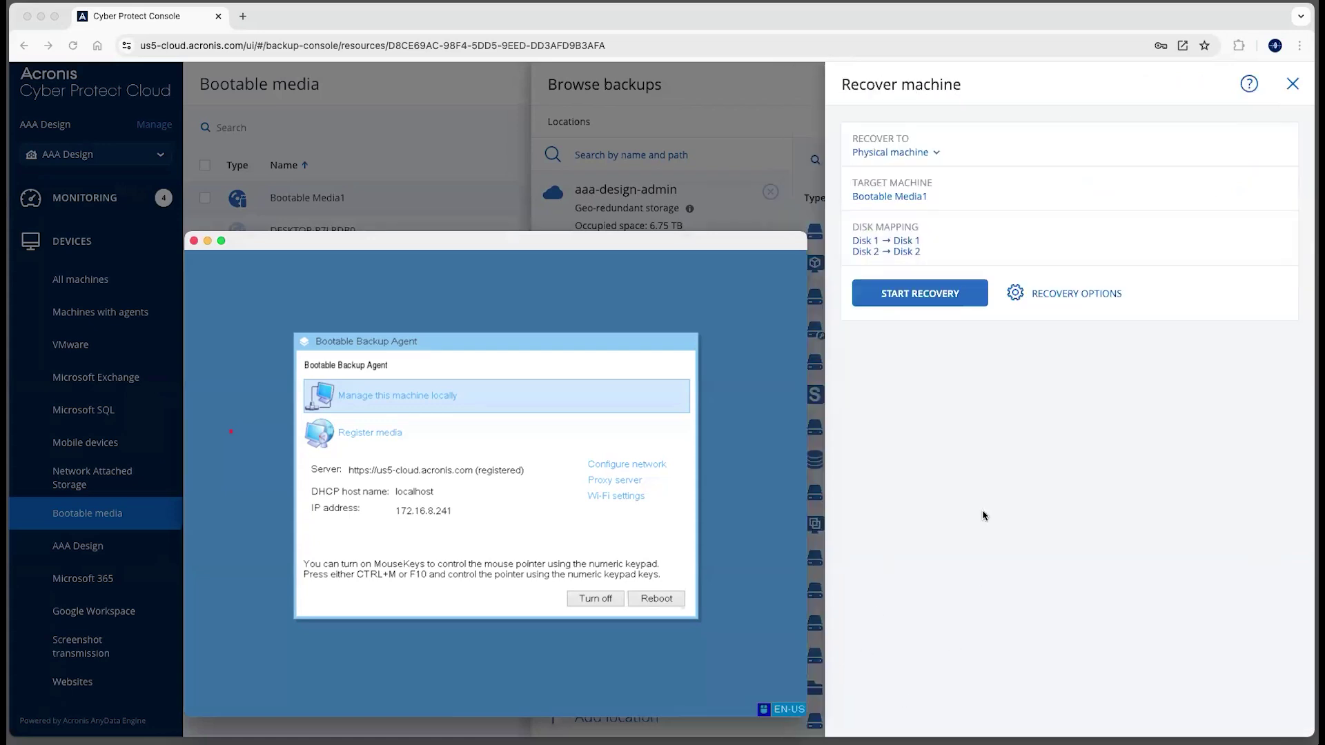
{"action": "left_click", "coordinate": [903, 296]}
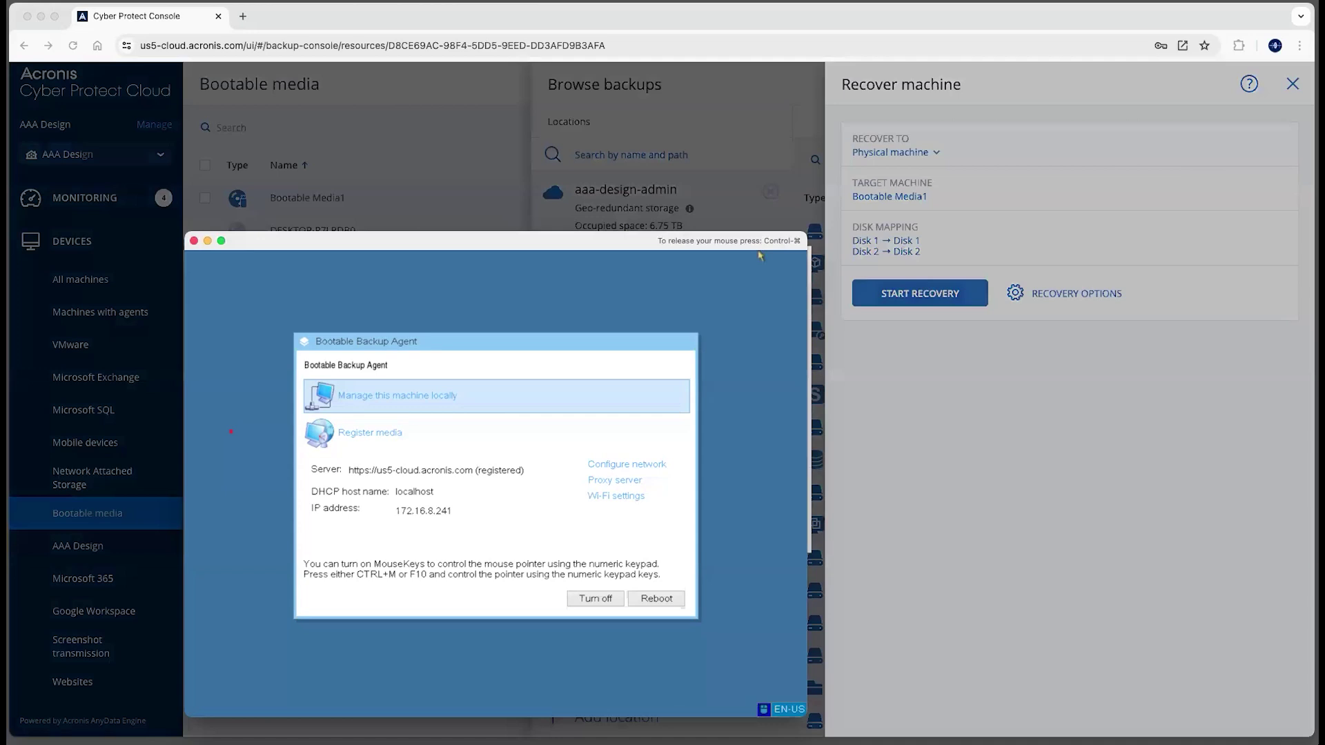
{"action": "left_click_drag", "start_coordinate": [669, 233], "coordinate": [600, 603]}
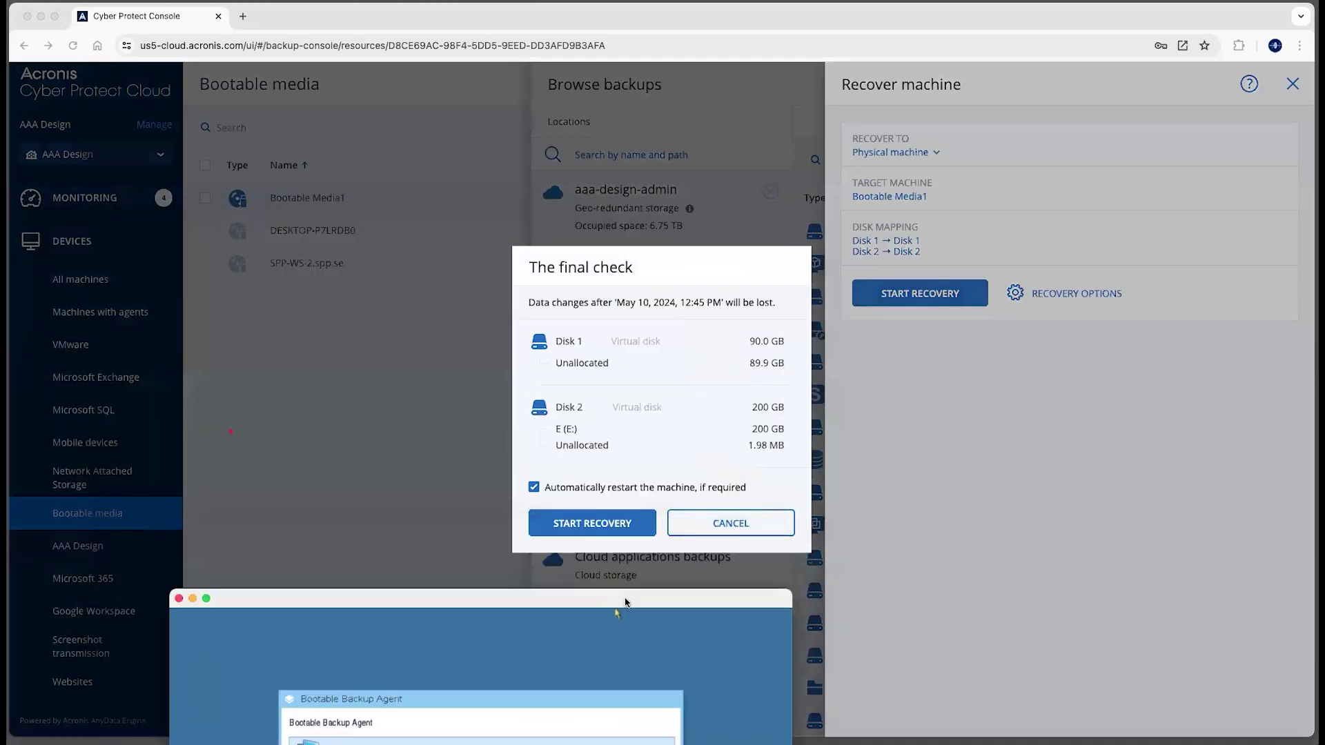
Step: Launch the recovery, close the panes, and view Bootable Media1's running activity details
{"action": "left_click", "coordinate": [595, 525]}
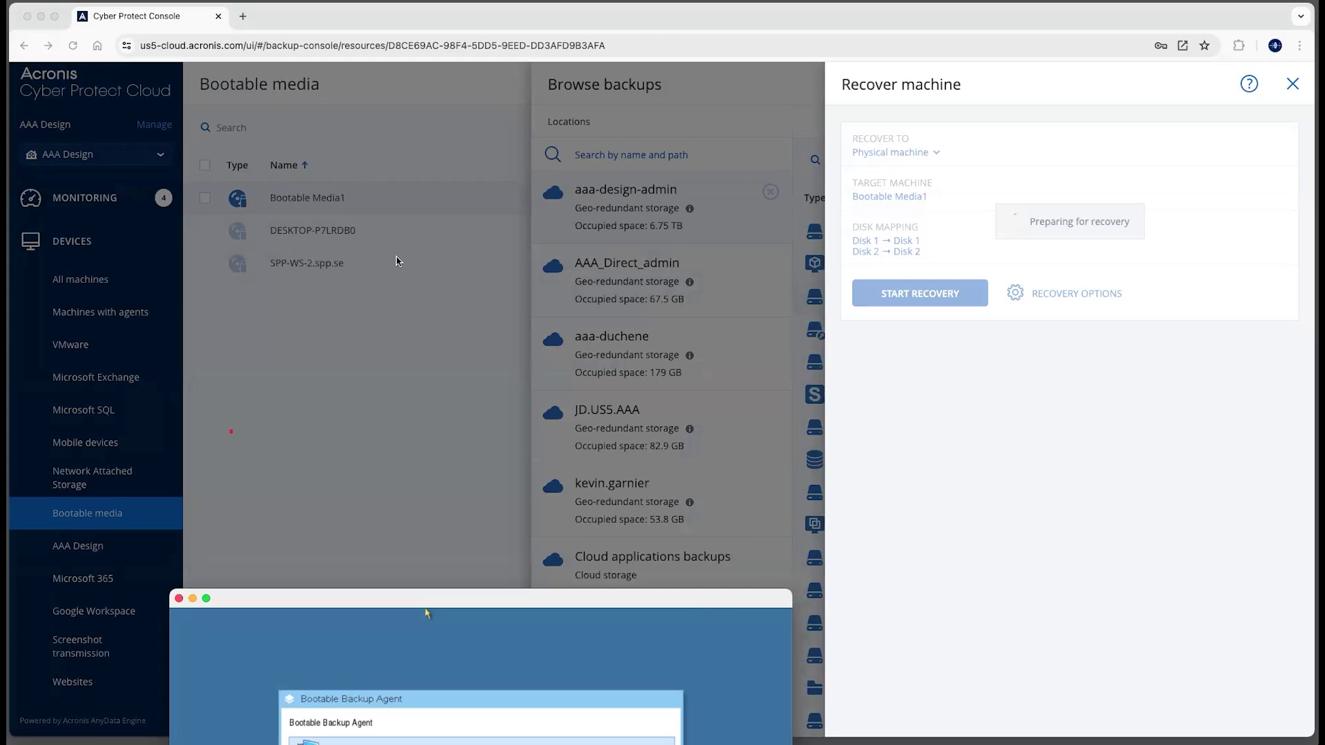
{"action": "left_click", "coordinate": [394, 212]}
{"action": "left_click", "coordinate": [359, 196]}
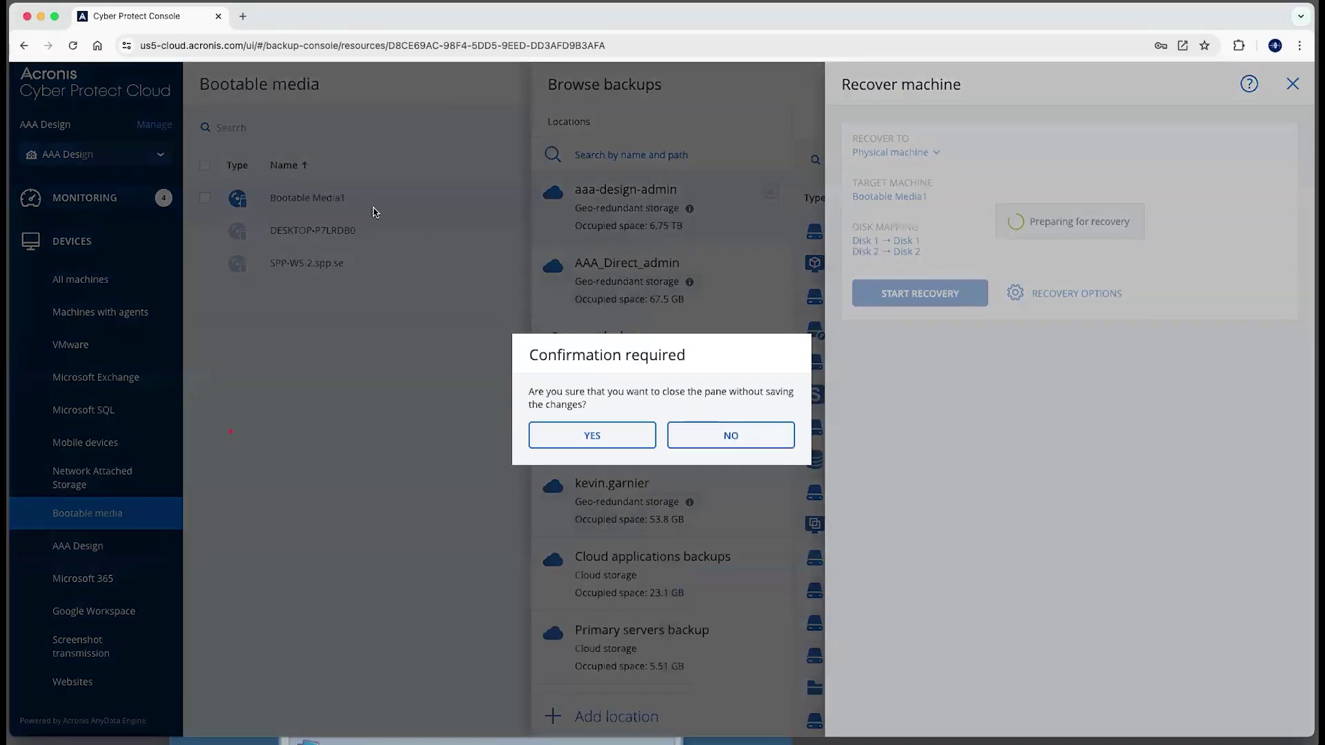
{"action": "left_click", "coordinate": [583, 440]}
{"action": "left_click", "coordinate": [428, 207]}
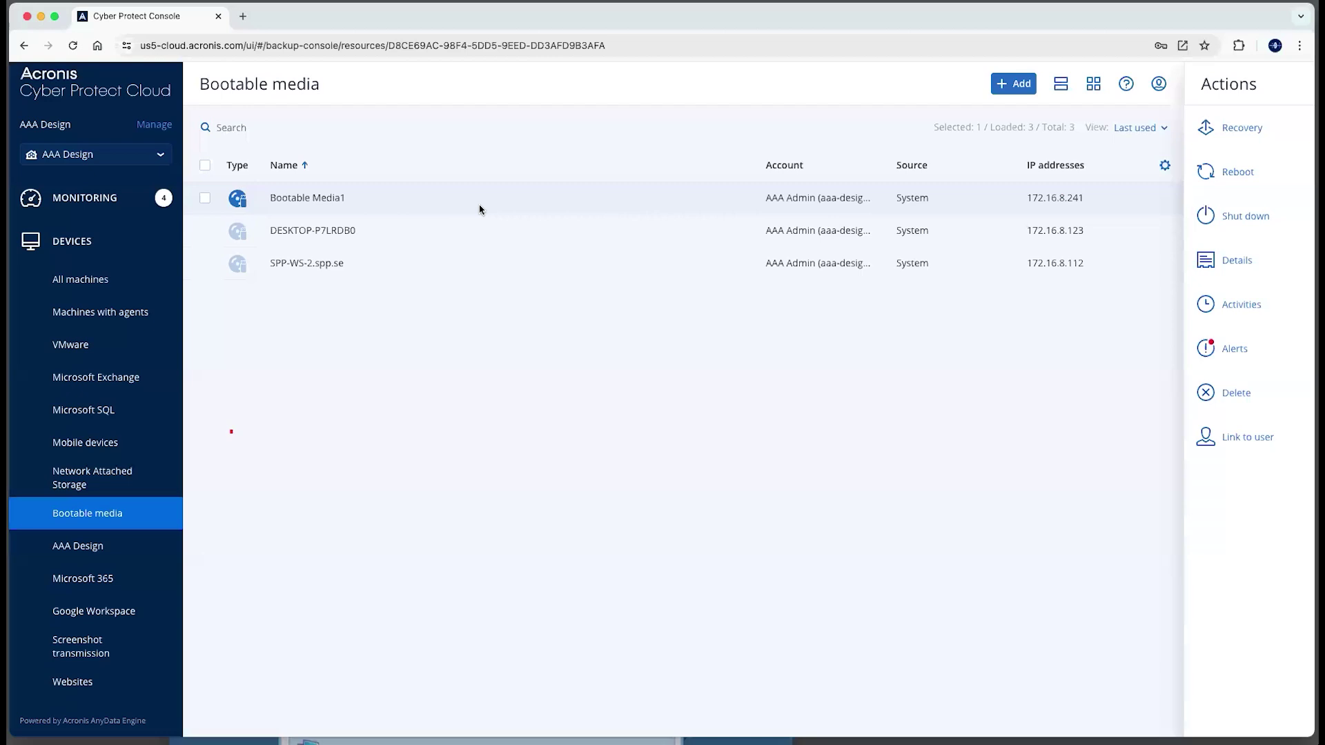
{"action": "left_click", "coordinate": [1242, 321]}
{"action": "left_click", "coordinate": [1201, 291]}
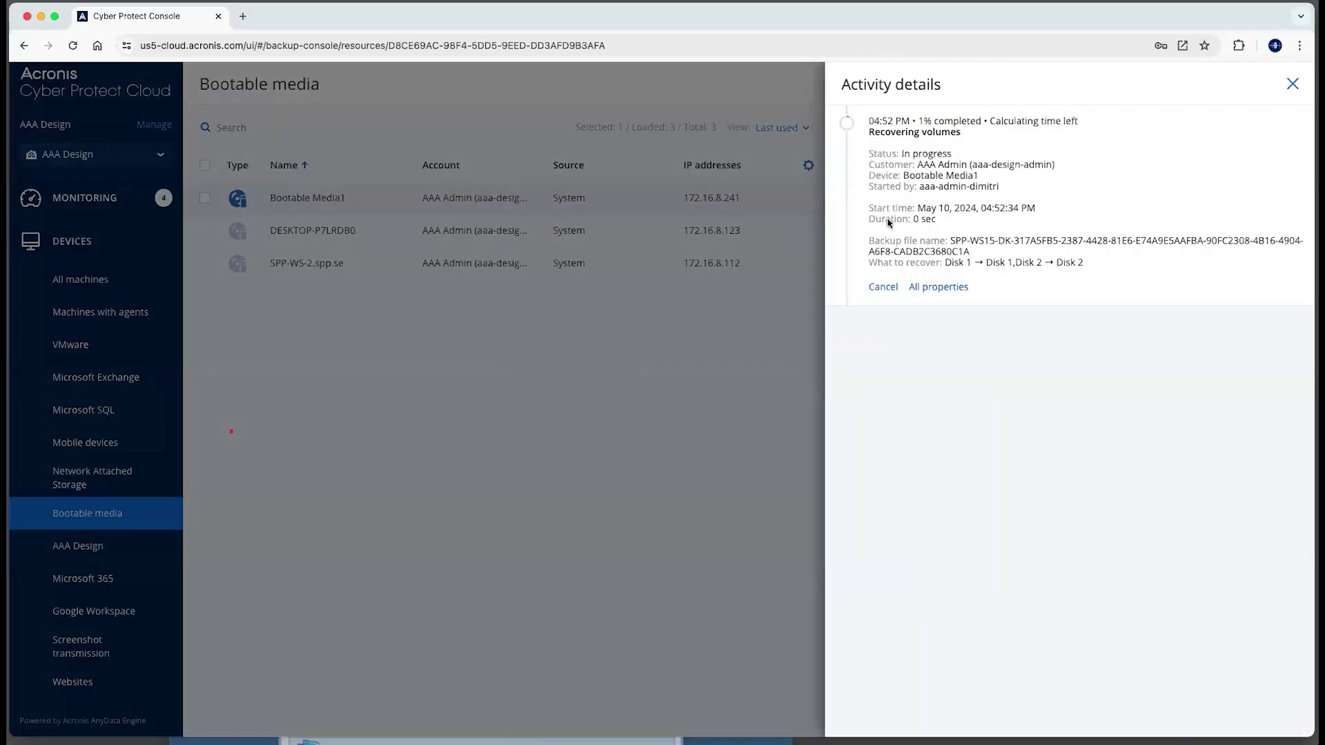
Step: Manage the bootable machine locally and show its Log via Navigation
{"action": "left_click", "coordinate": [455, 742]}
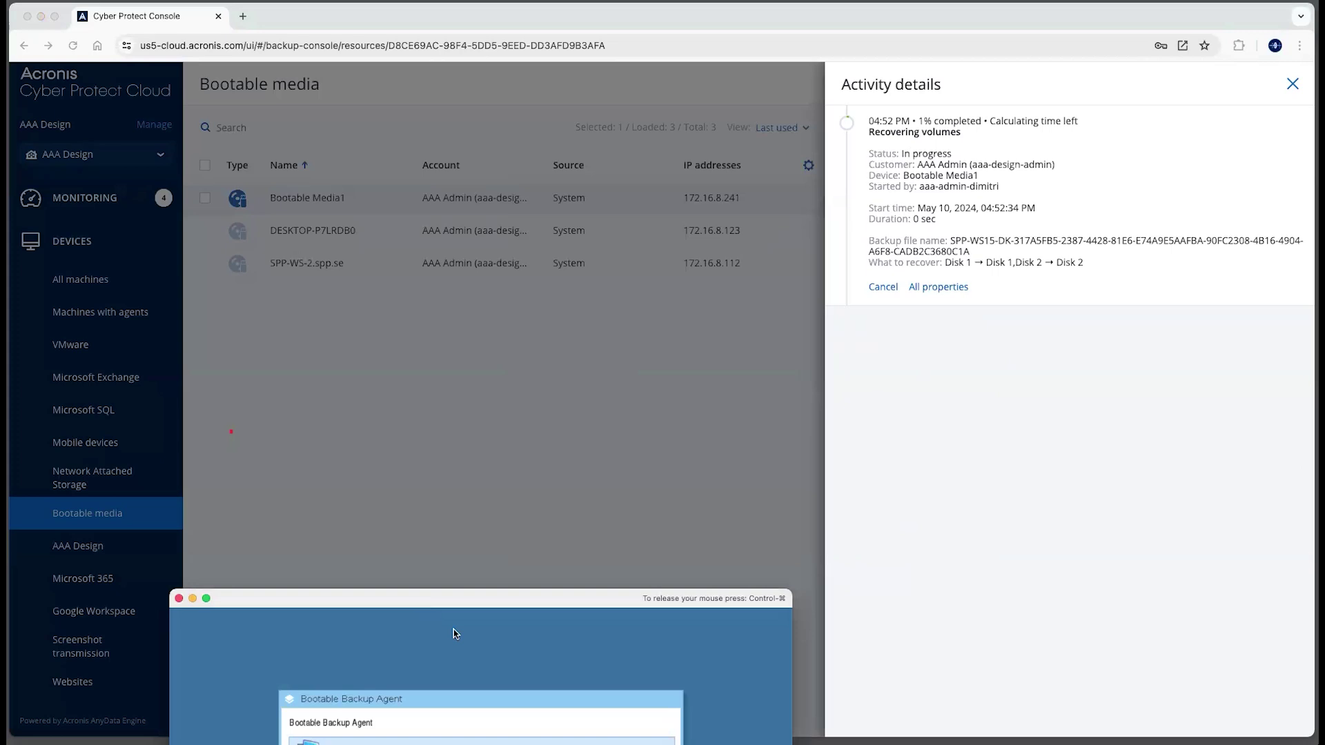
{"action": "left_click_drag", "start_coordinate": [400, 606], "coordinate": [439, 262]}
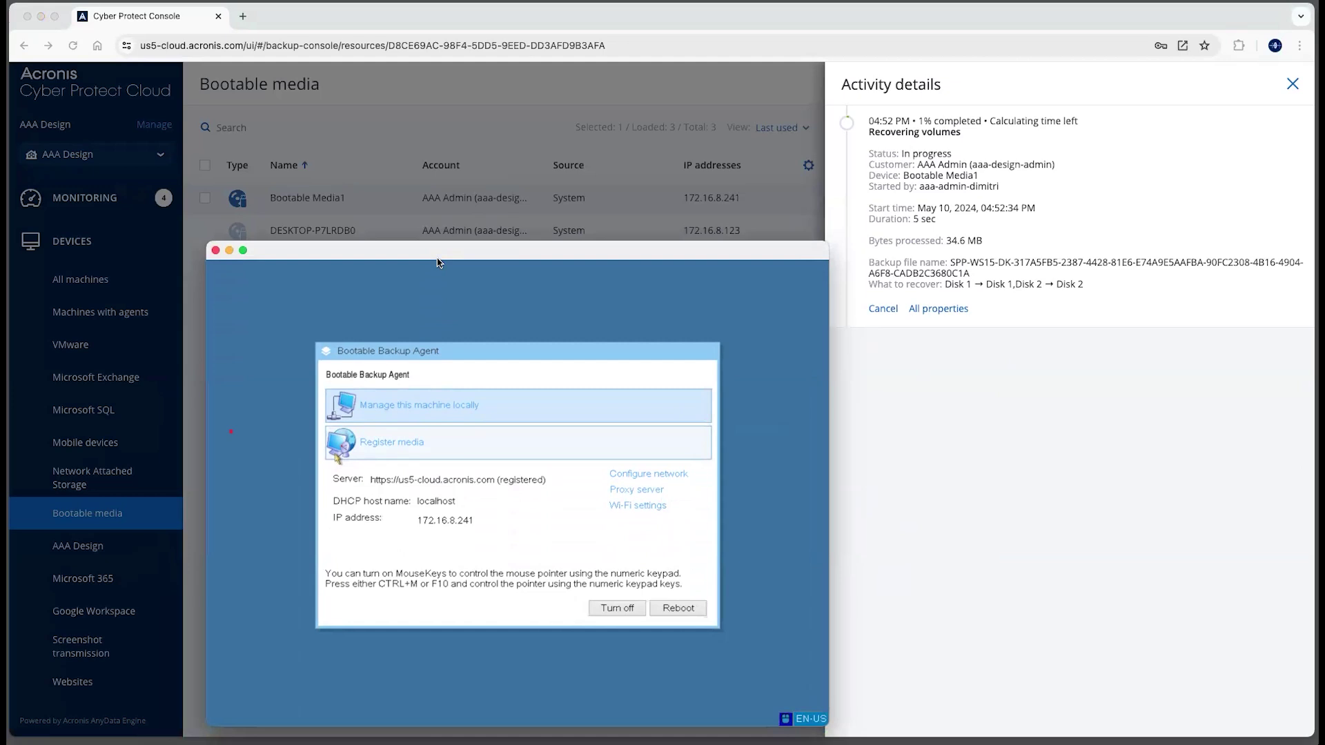
{"action": "left_click", "coordinate": [438, 264]}
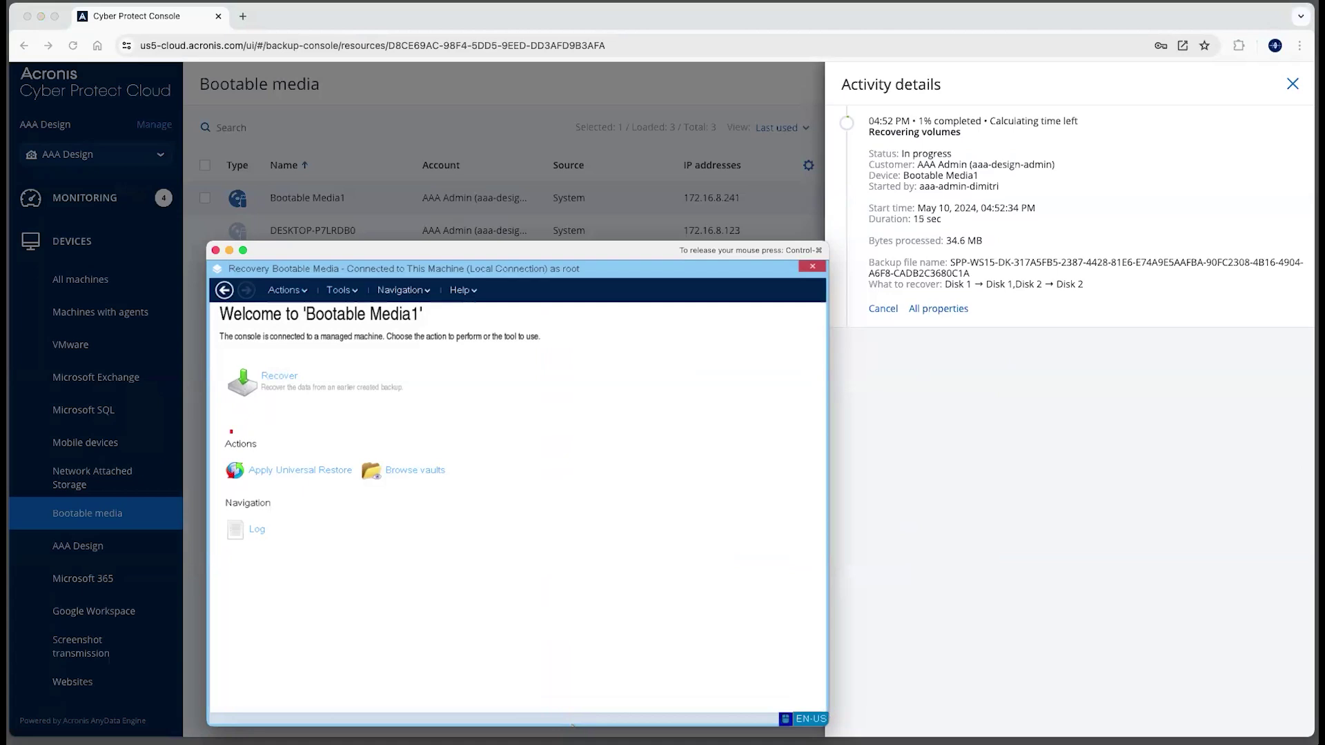
{"action": "left_click", "coordinate": [342, 289]}
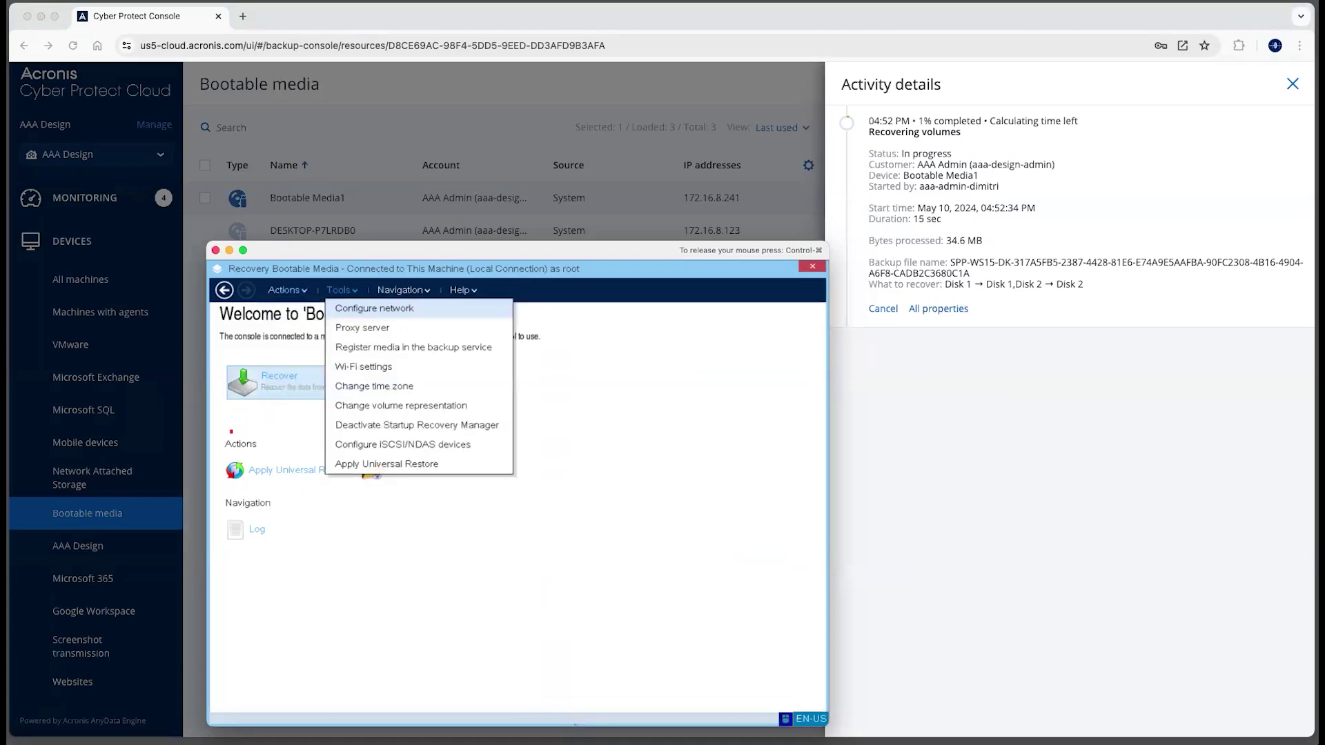
{"action": "mouse_move", "coordinate": [403, 290]}
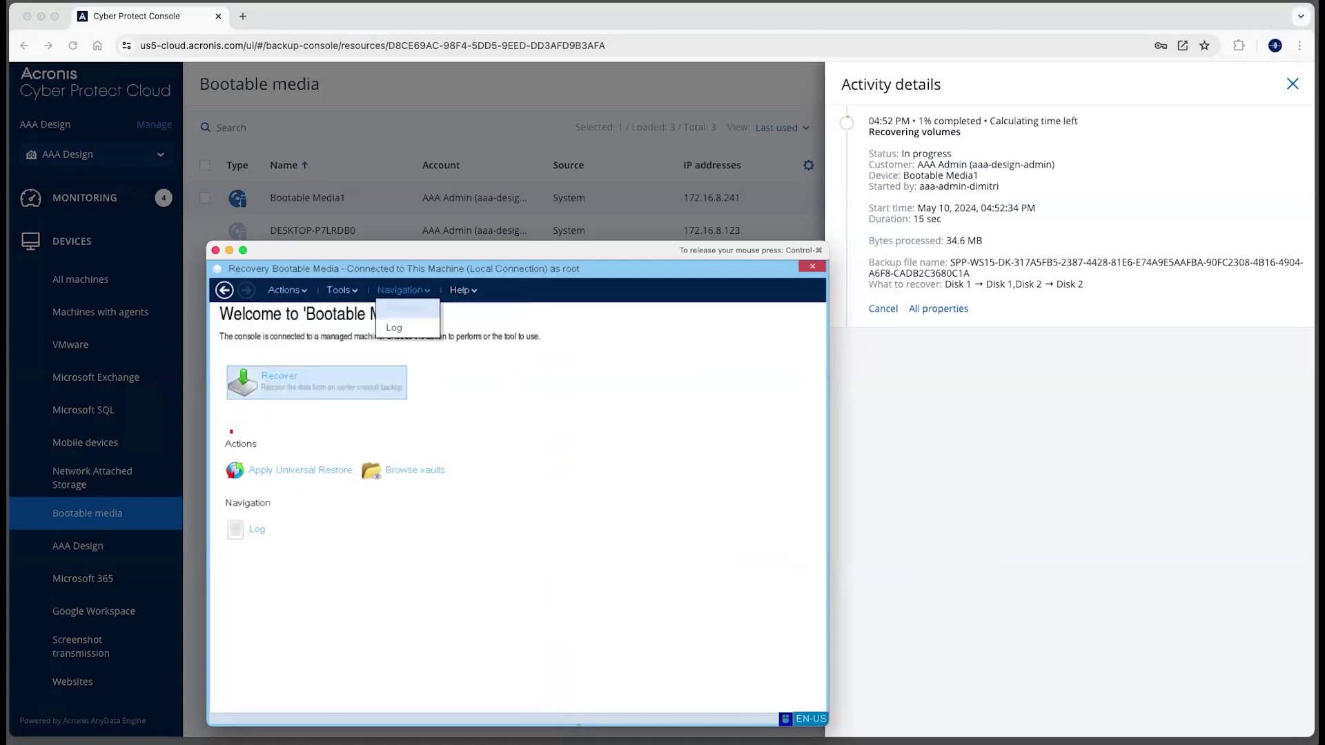
{"action": "left_click", "coordinate": [394, 328]}
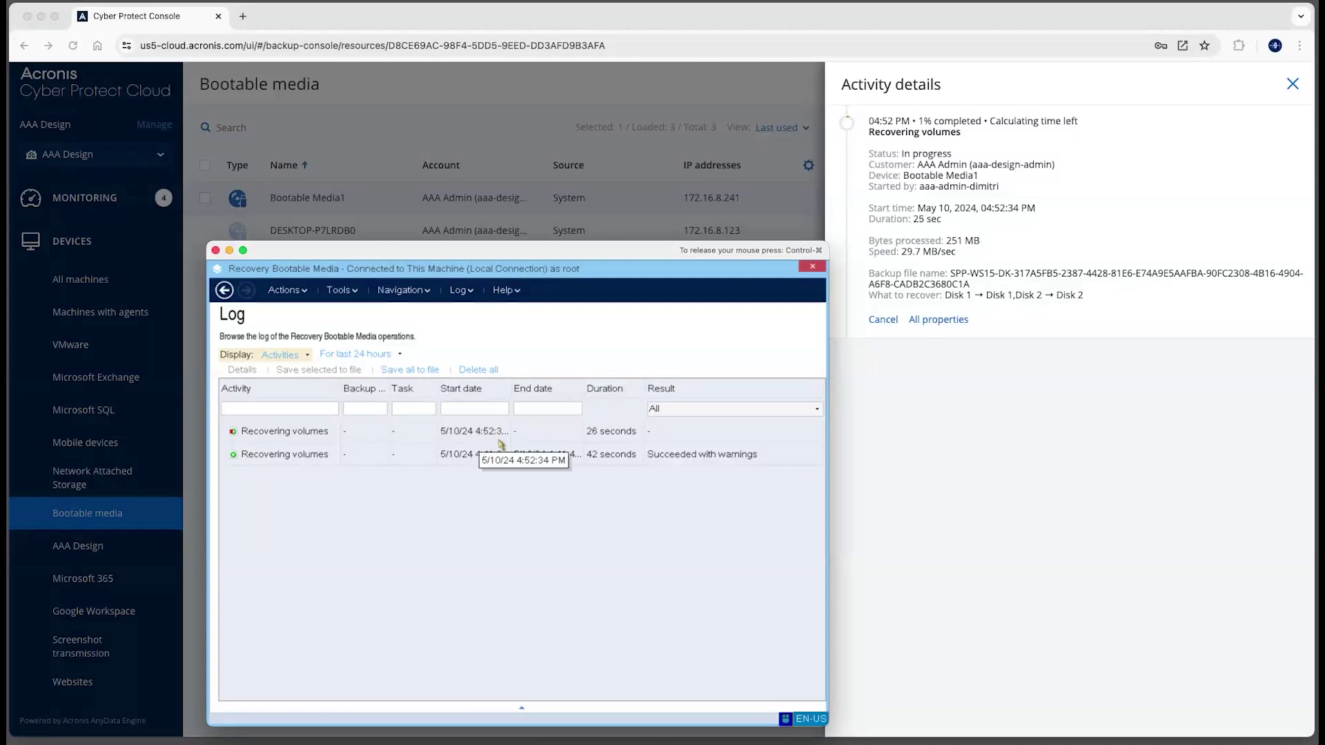
Step: Show details of the May 09 03:06:18 PM Recovering volumes job (Succeeded, 68.1 GB)
{"action": "key", "text": "ctrl+super"}
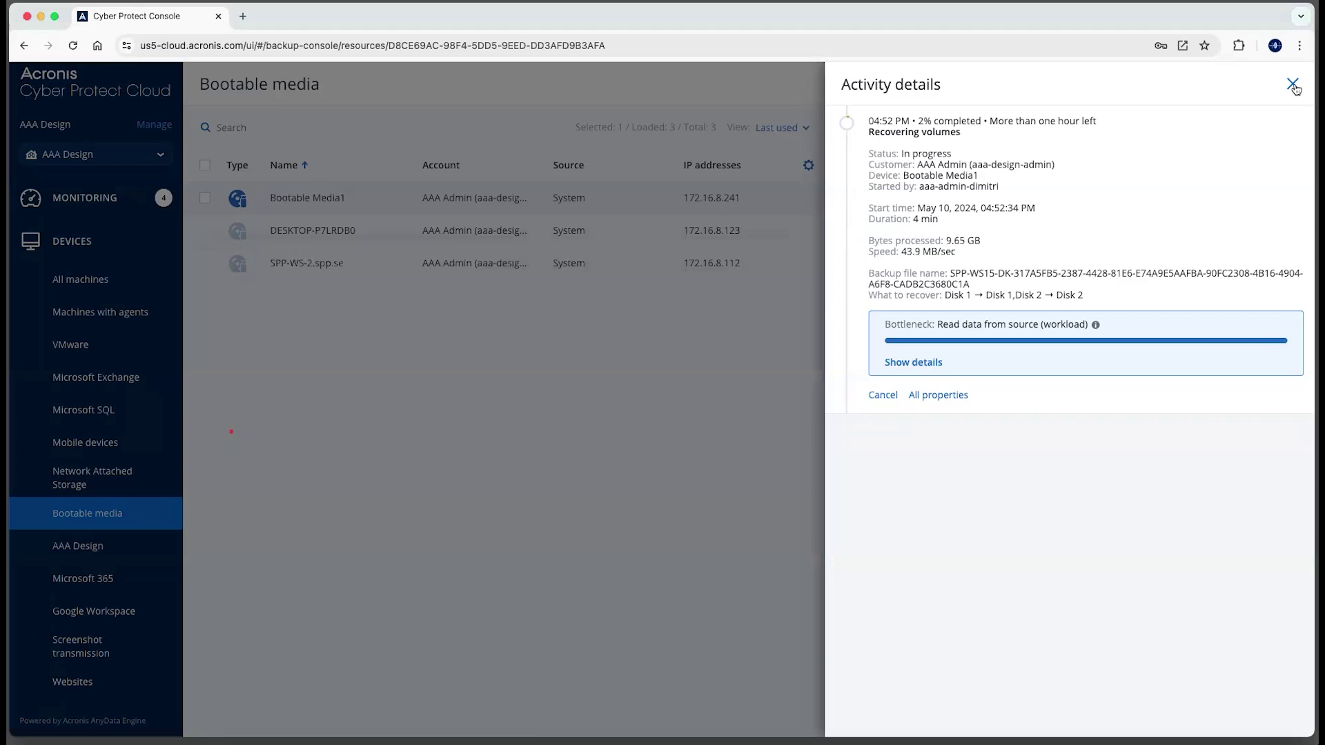
{"action": "left_click", "coordinate": [1293, 84]}
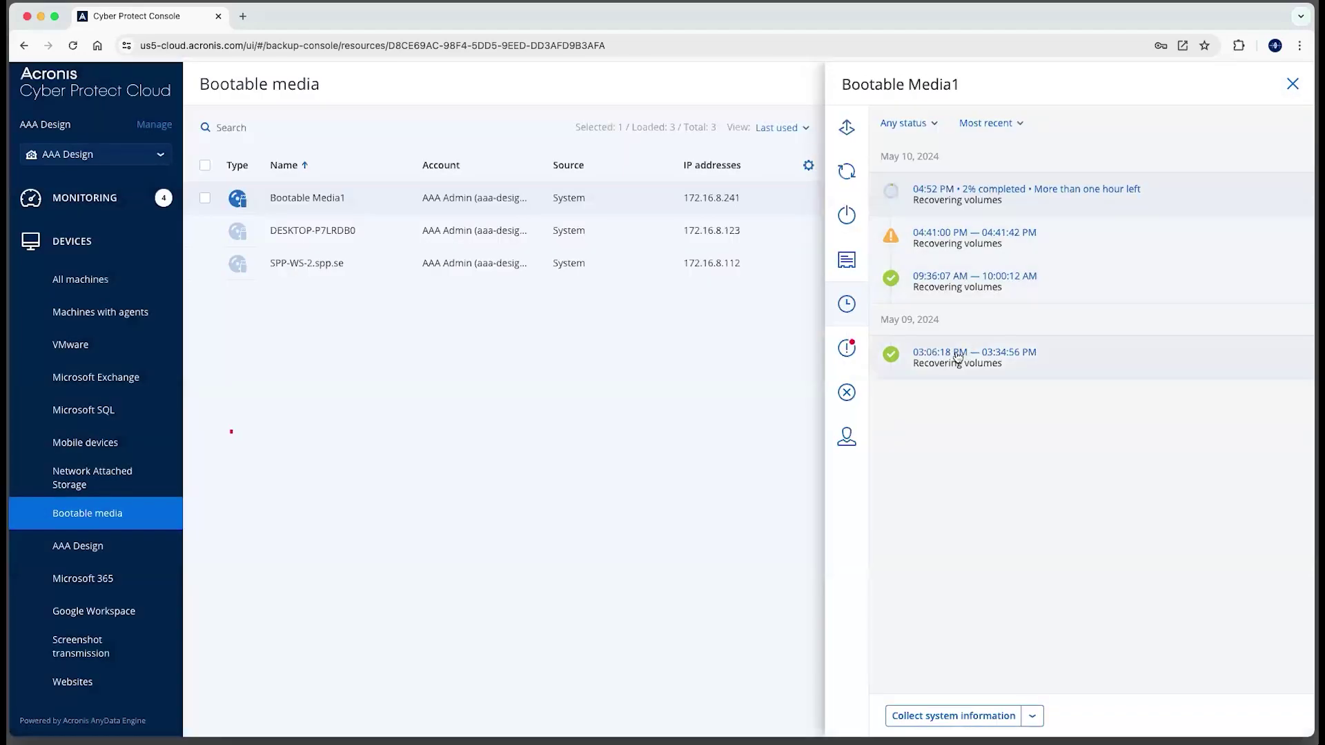
{"action": "left_click", "coordinate": [958, 357]}
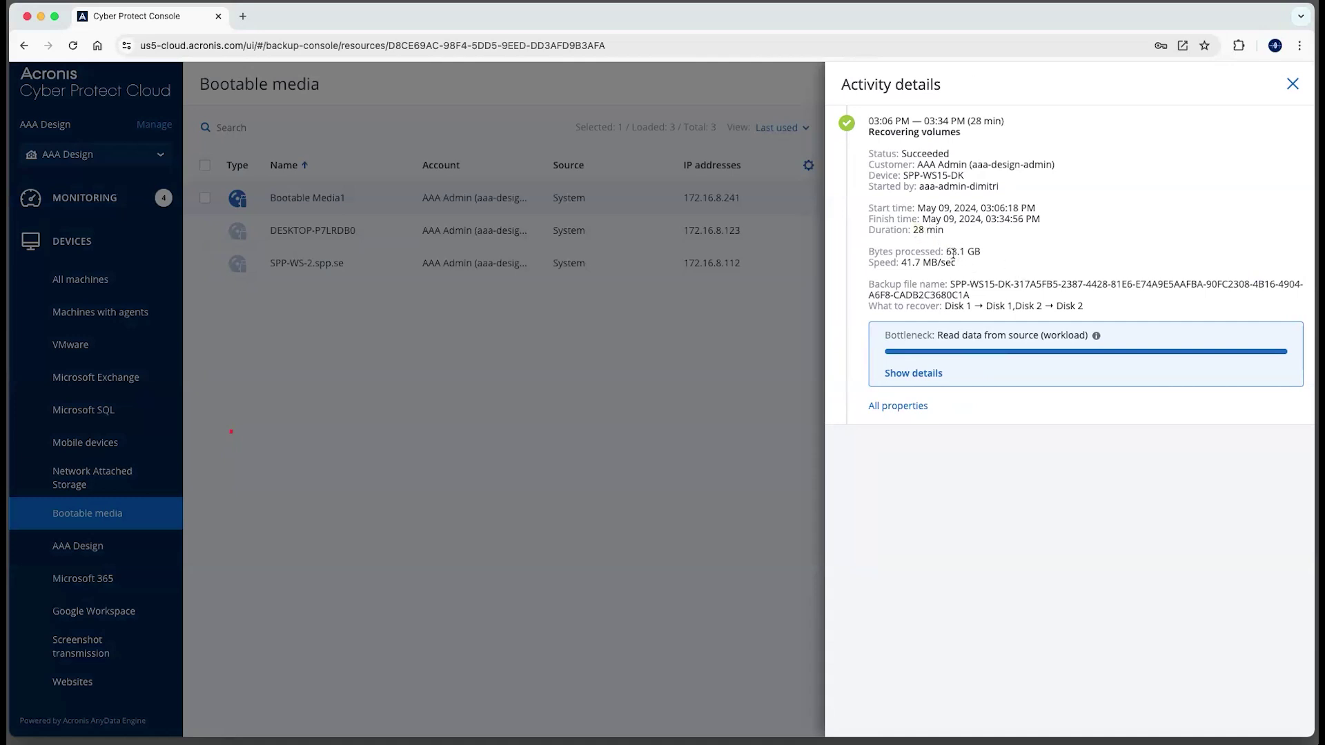
Step: Highlight the 68.1 GB and 41.7 MB/sec values, then show the 09:36 AM recovery's details
{"action": "double_click", "coordinate": [953, 253]}
{"action": "double_click", "coordinate": [909, 262]}
{"action": "left_click", "coordinate": [1284, 105]}
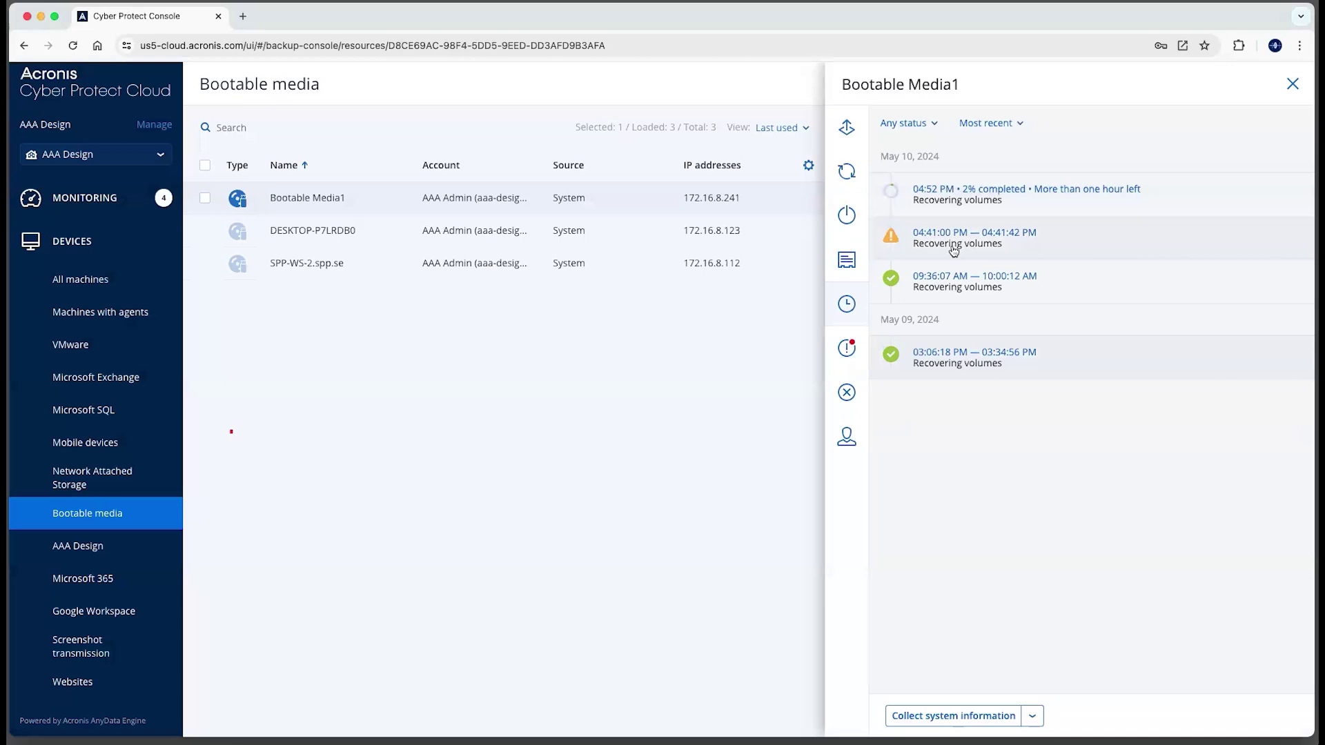
{"action": "left_click", "coordinate": [940, 280]}
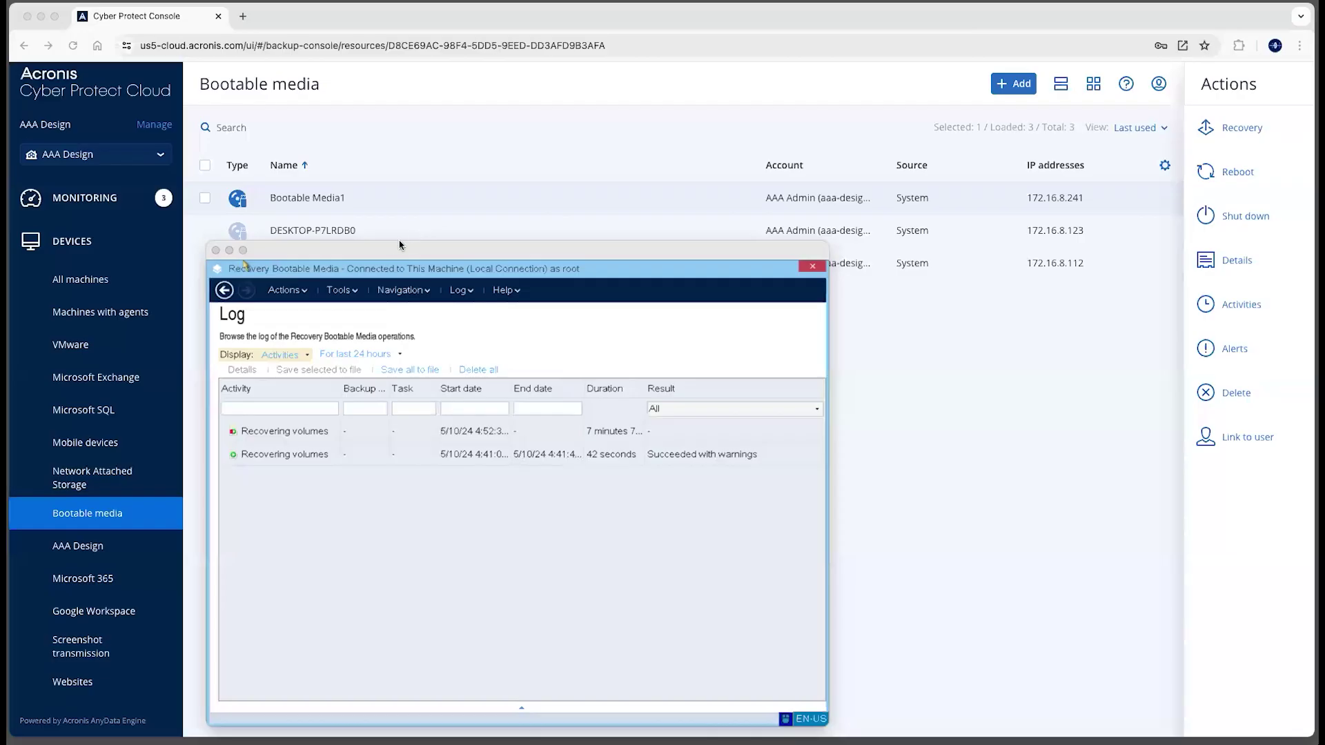
Step: Reposition the bootable media window and recapture the mouse to review its Log
{"action": "left_click_drag", "start_coordinate": [377, 251], "coordinate": [403, 245]}
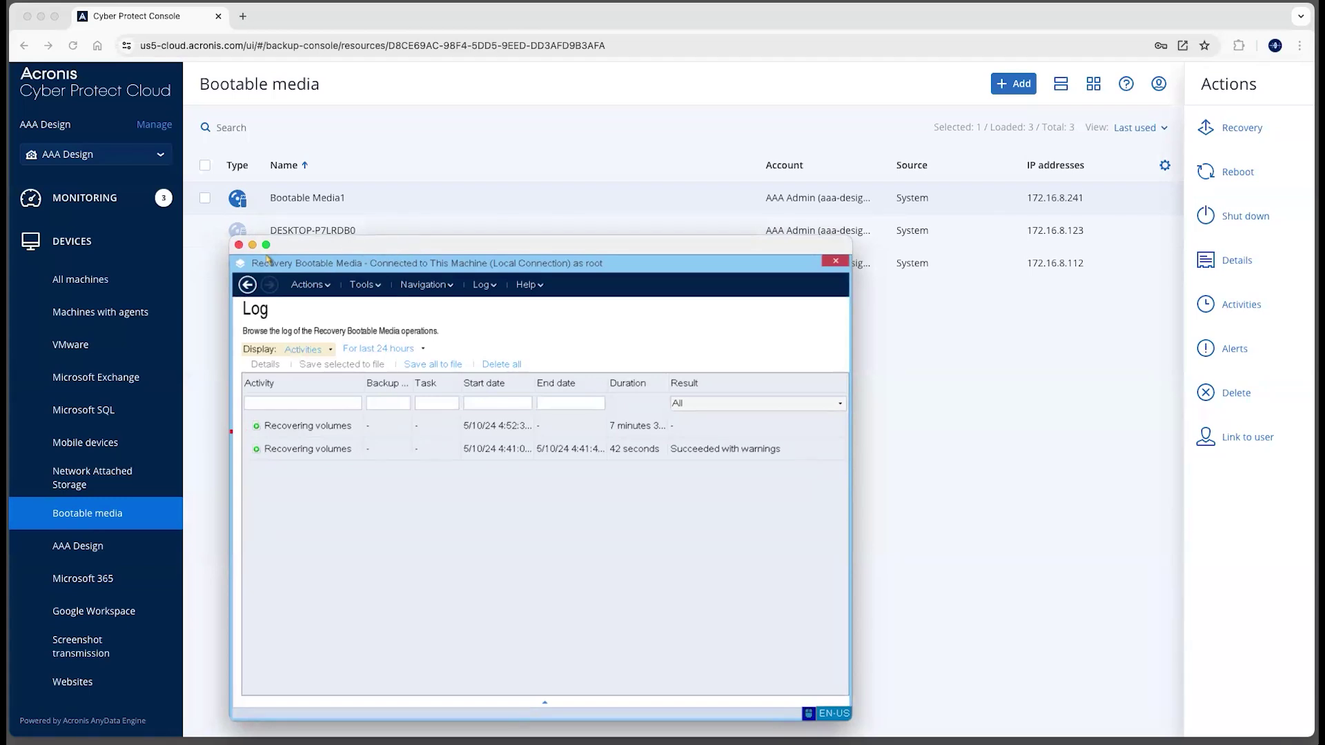
{"action": "left_click", "coordinate": [365, 253]}
{"action": "key", "text": "ctrl+super"}
{"action": "left_click", "coordinate": [463, 257]}
Step: Exit the local recovery console via Actions > Exit and start Register media
{"action": "left_click", "coordinate": [316, 288]}
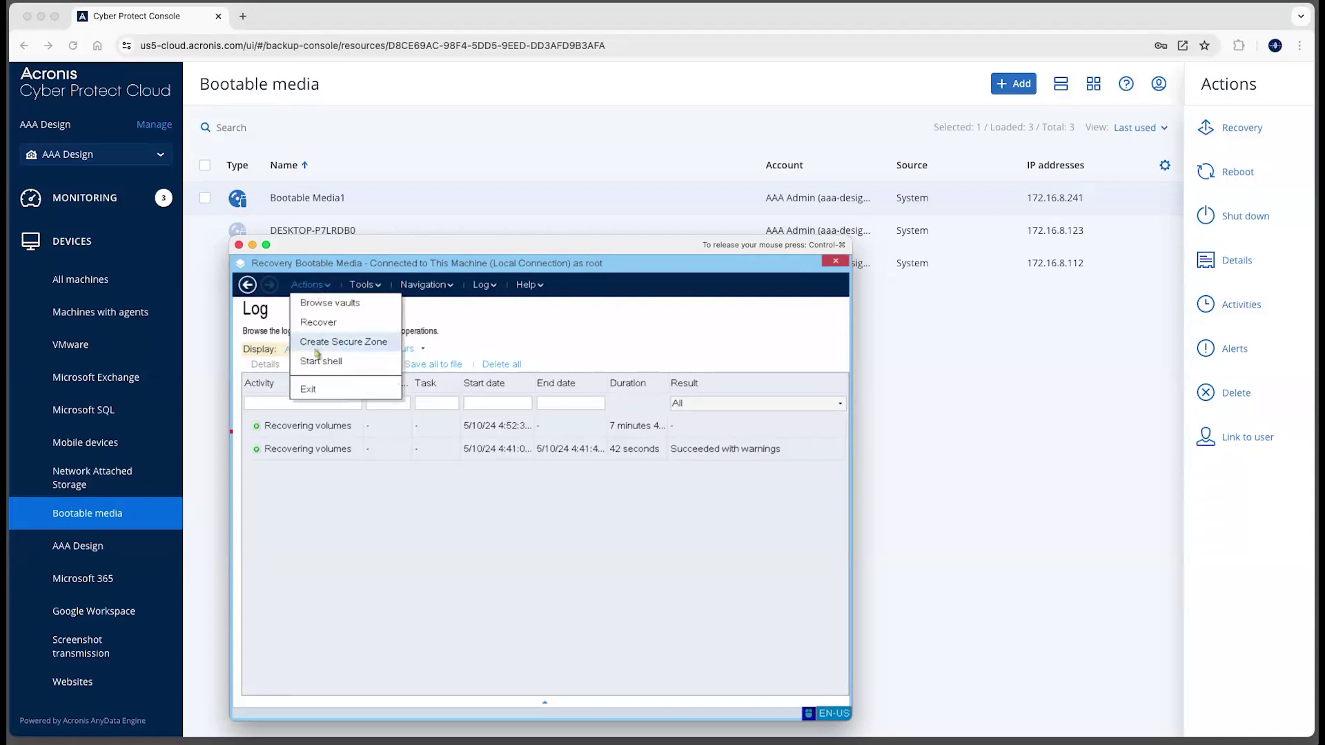
{"action": "left_click", "coordinate": [308, 390]}
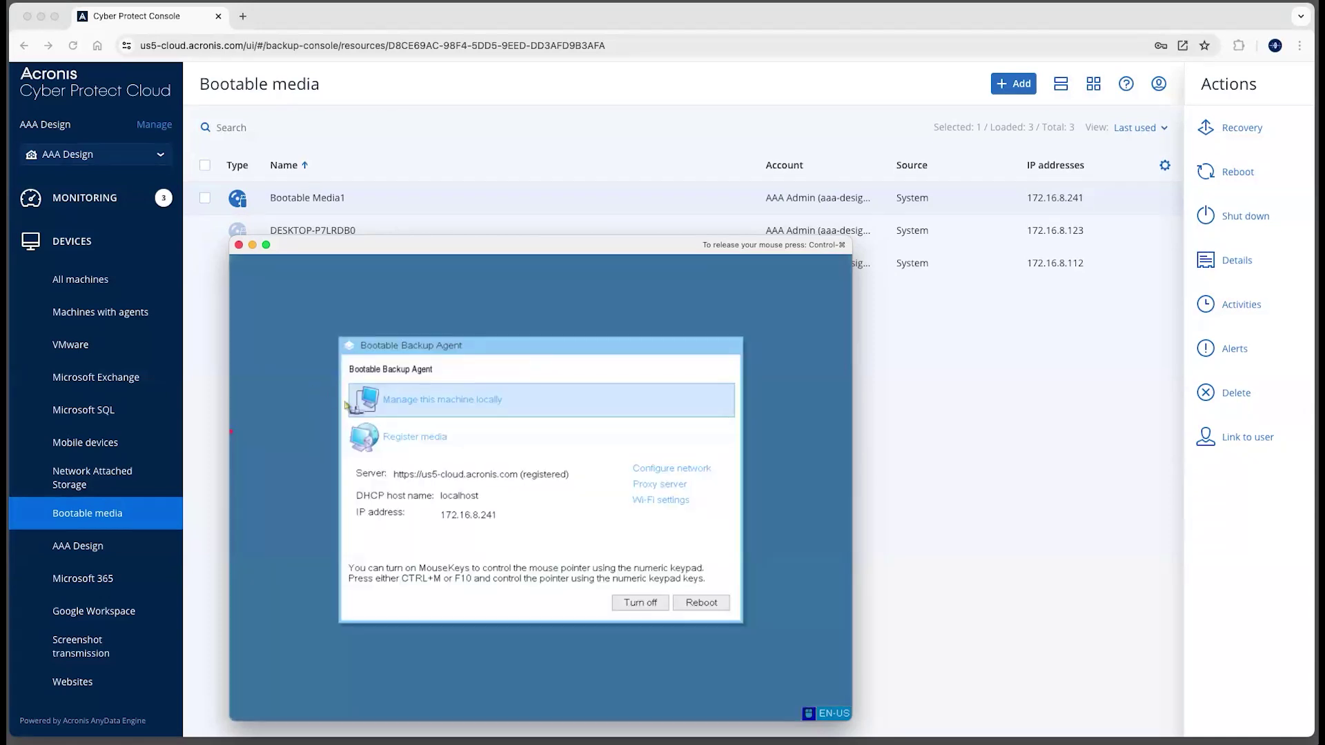
{"action": "left_click", "coordinate": [412, 445]}
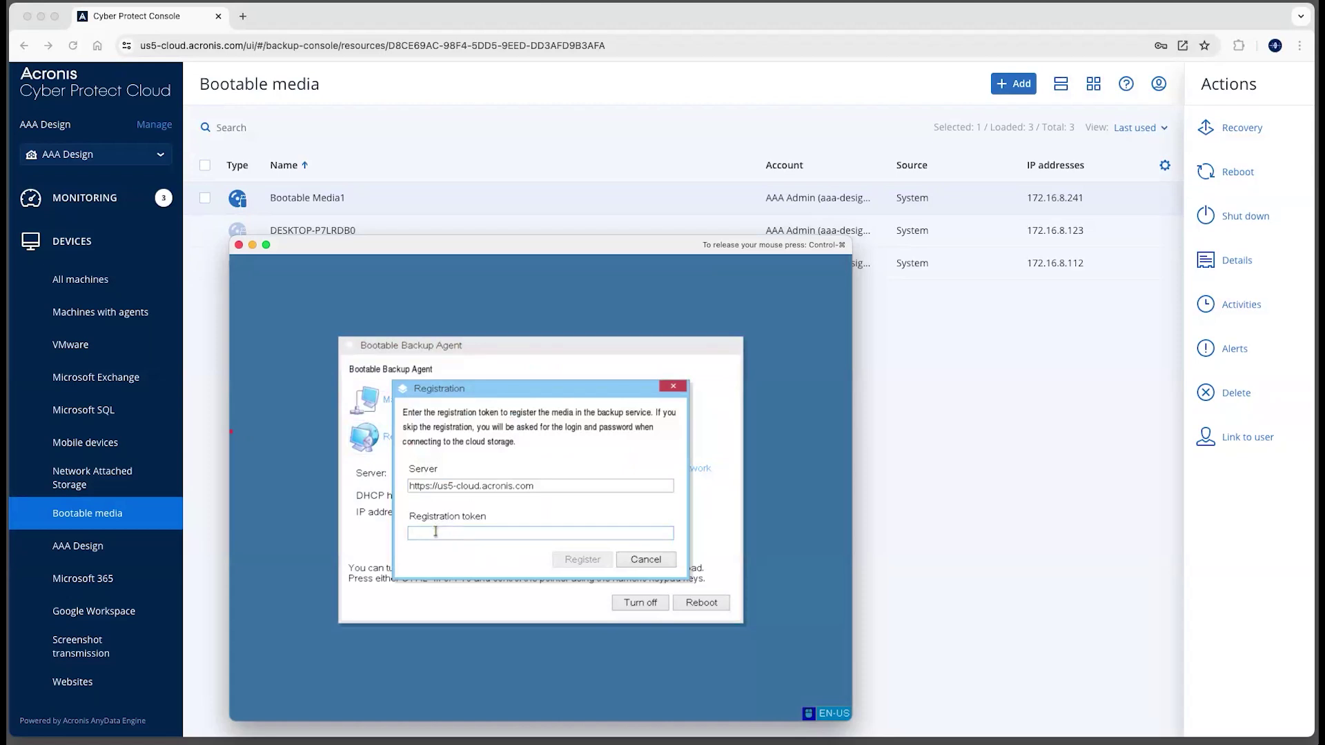
{"action": "key", "text": "ctrl+super"}
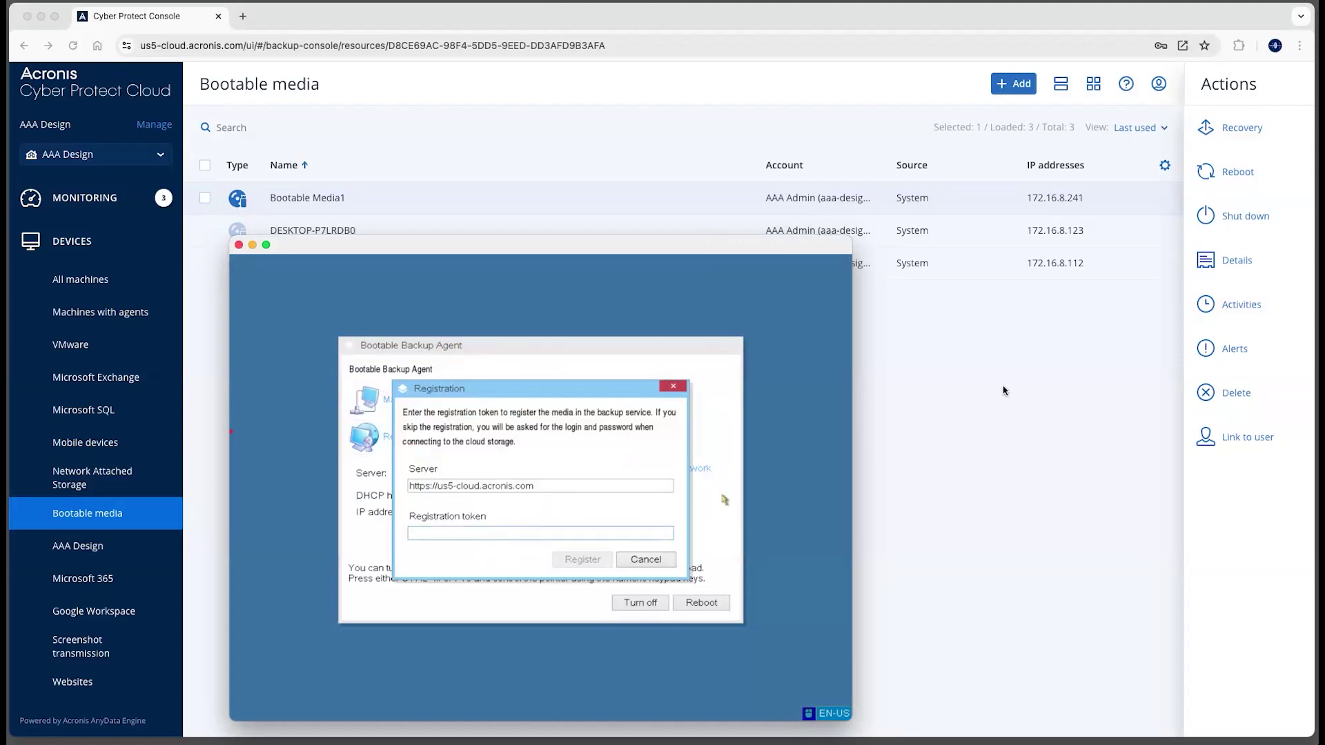
Step: From + Add, start generating a registration token with the default 3-day lifetime
{"action": "left_click", "coordinate": [1011, 86]}
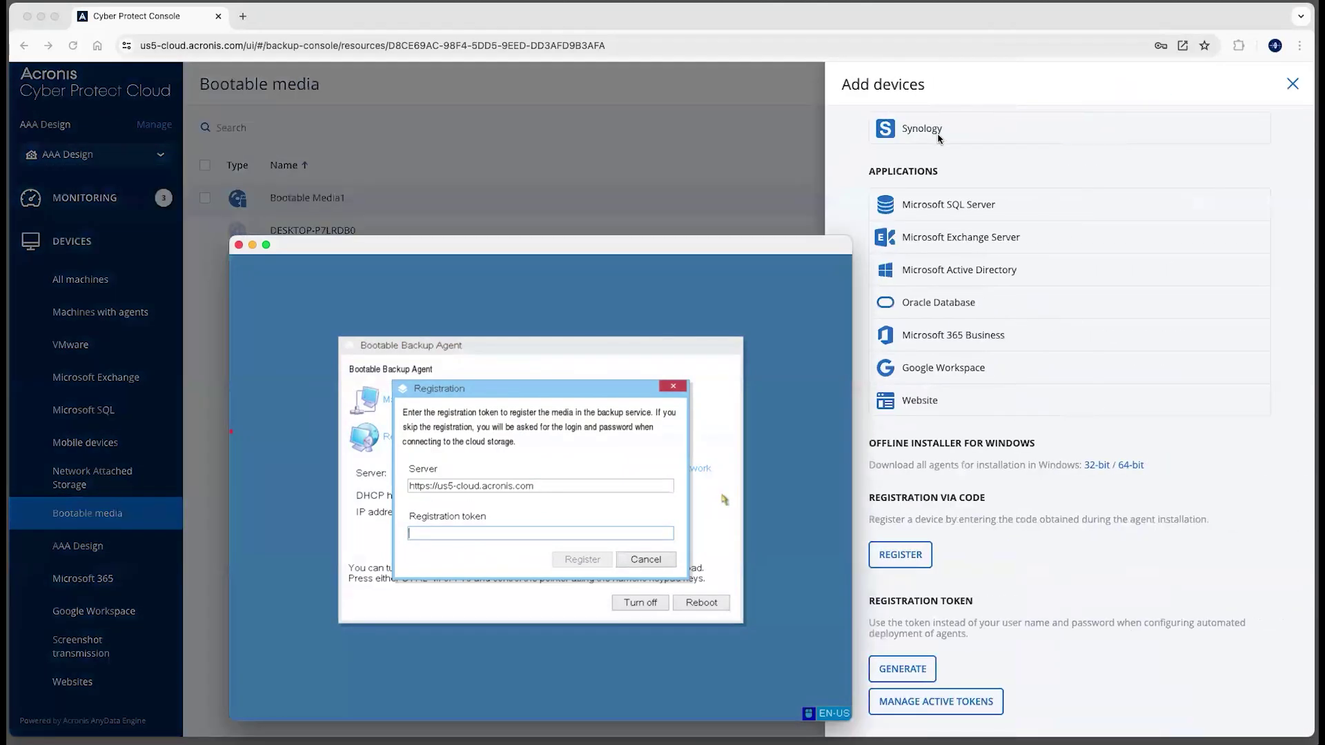
{"action": "scroll", "coordinate": [1023, 271], "scroll_direction": "up", "scroll_amount": 10}
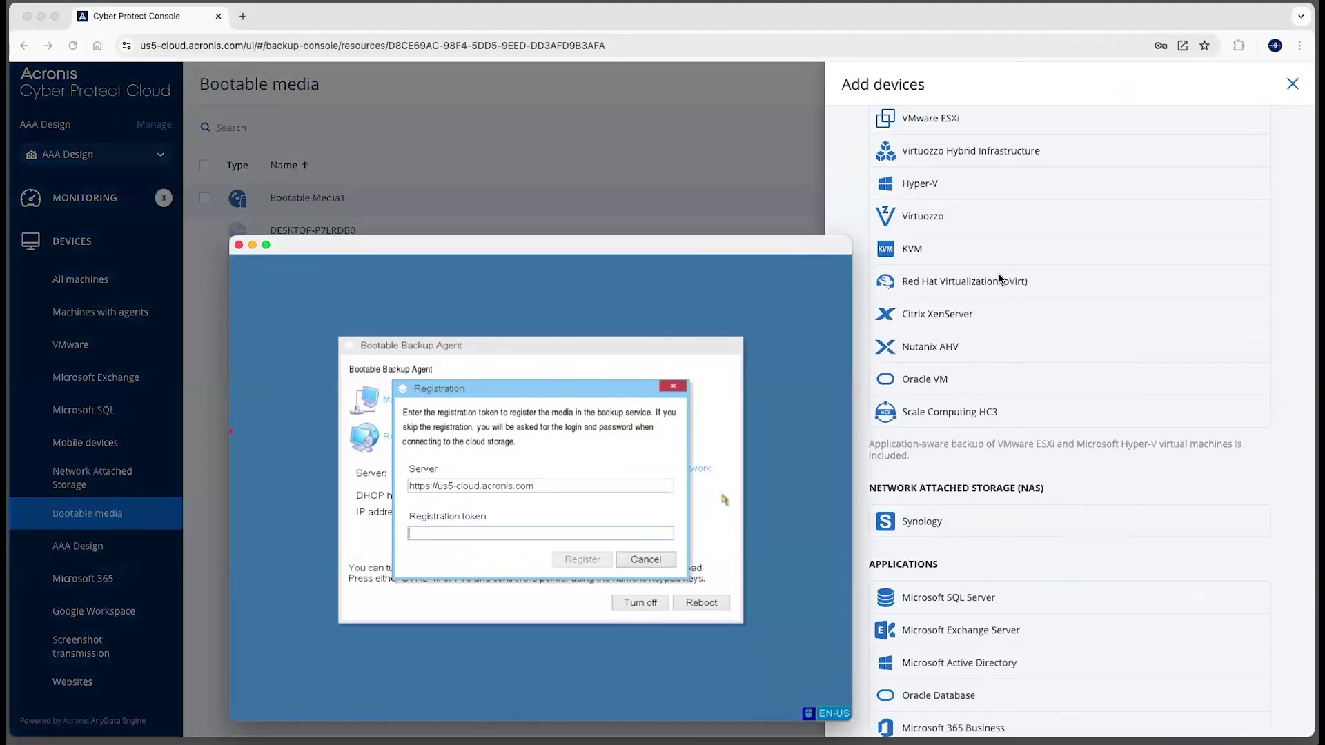
{"action": "scroll", "coordinate": [999, 278], "scroll_direction": "down", "scroll_amount": 10}
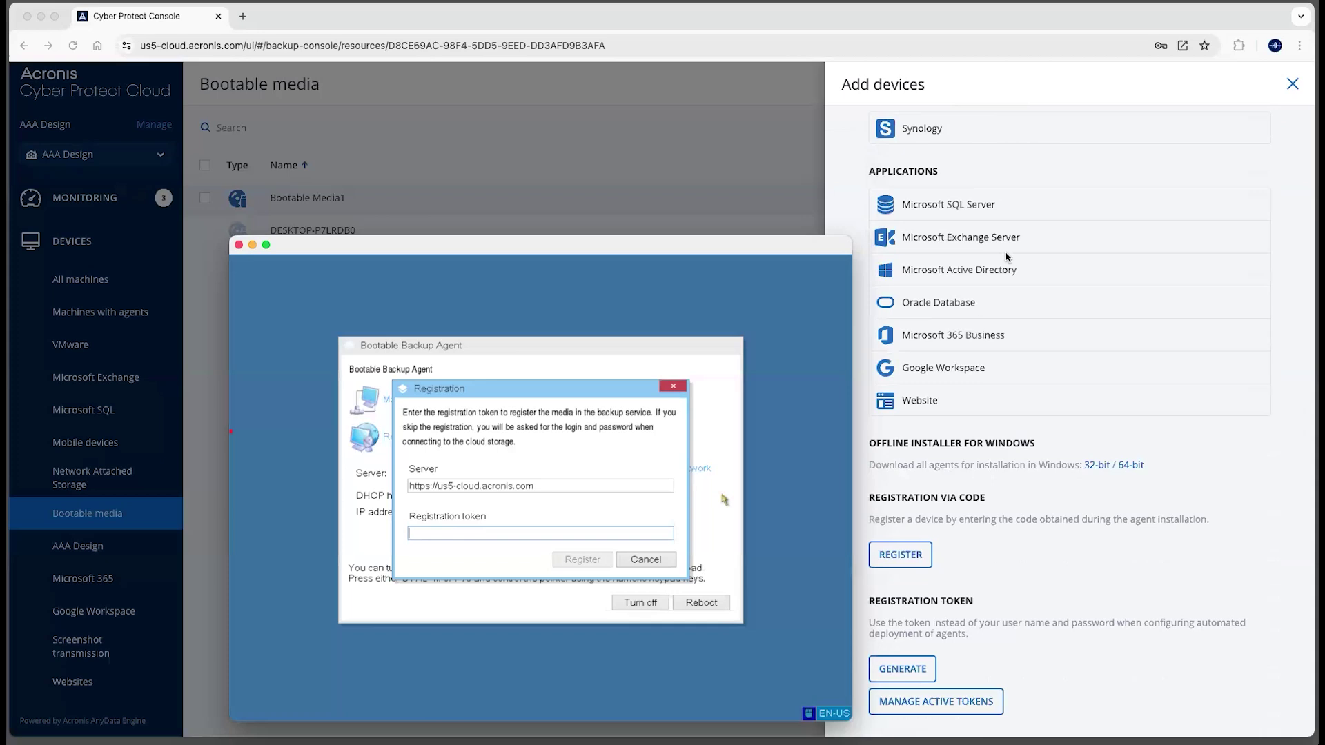
{"action": "left_click", "coordinate": [910, 671]}
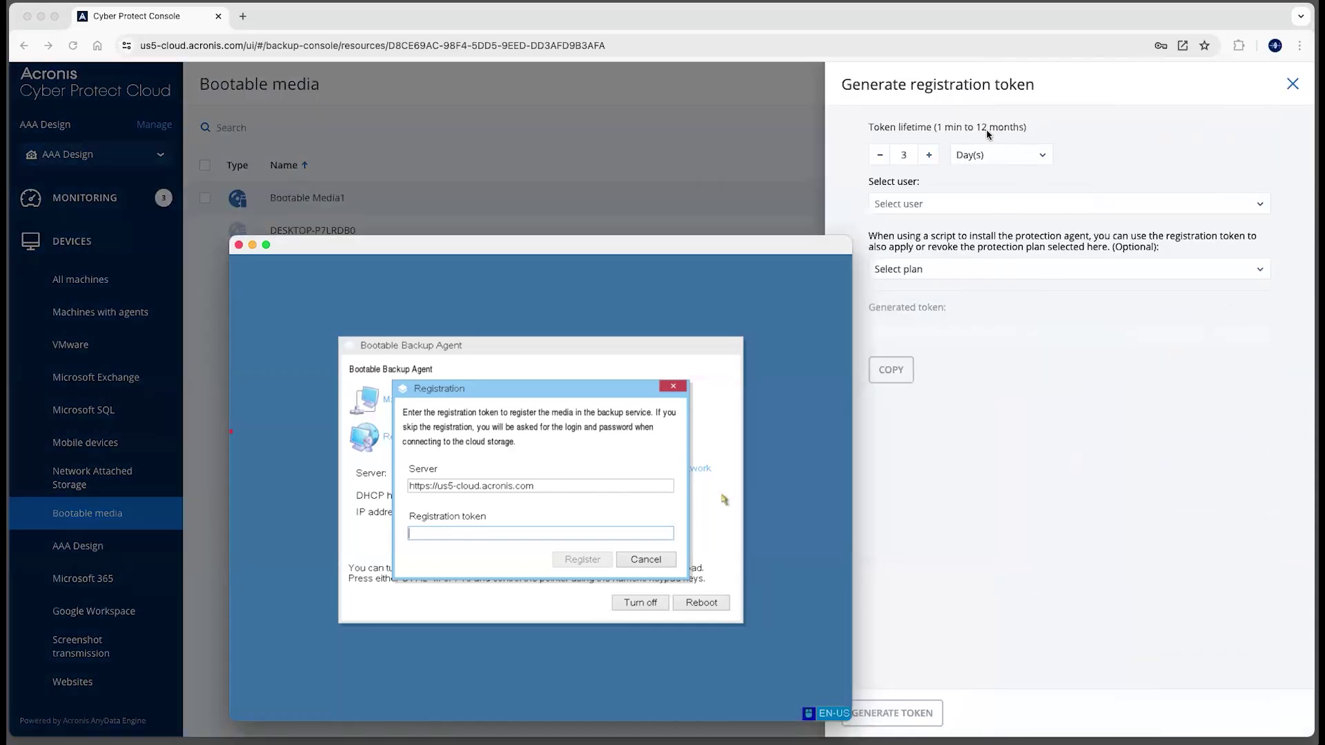
Step: Set the token lifetime to 12 Month(s)
{"action": "left_click", "coordinate": [1040, 158]}
{"action": "left_click", "coordinate": [1040, 159]}
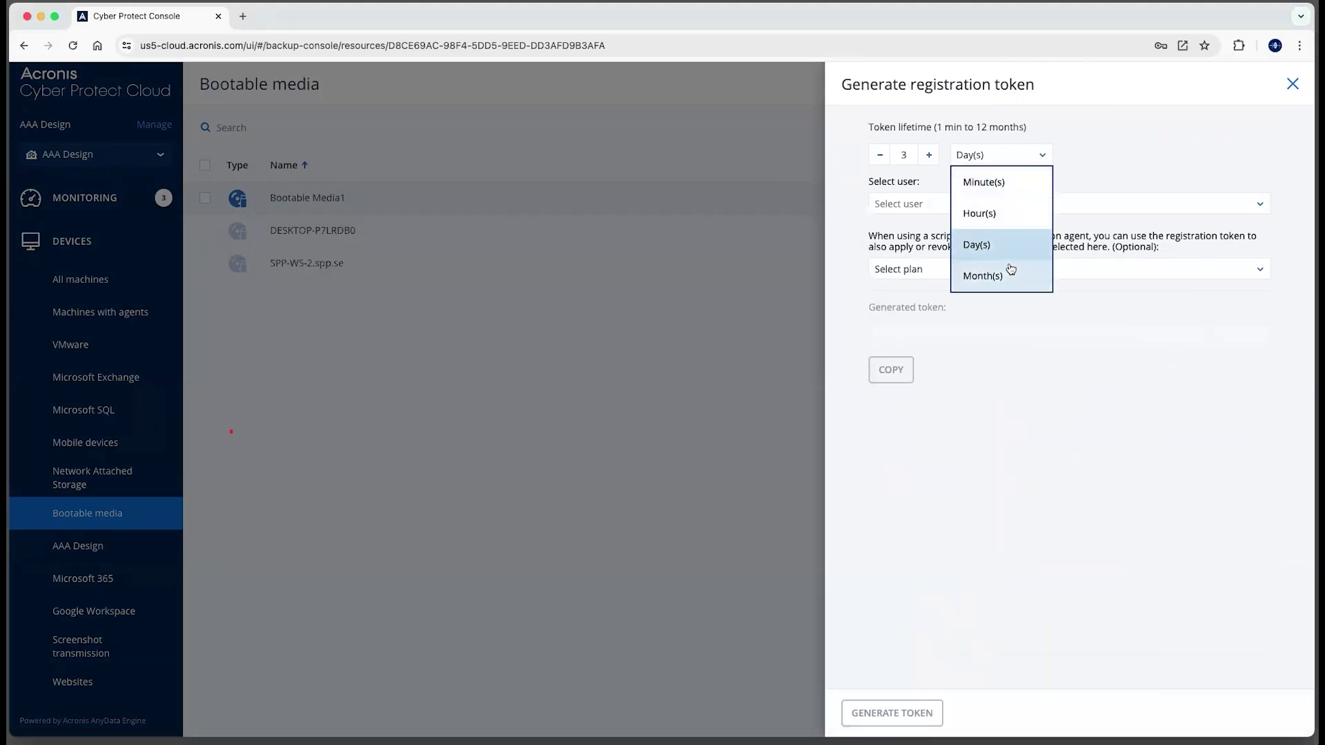
{"action": "left_click", "coordinate": [1004, 285]}
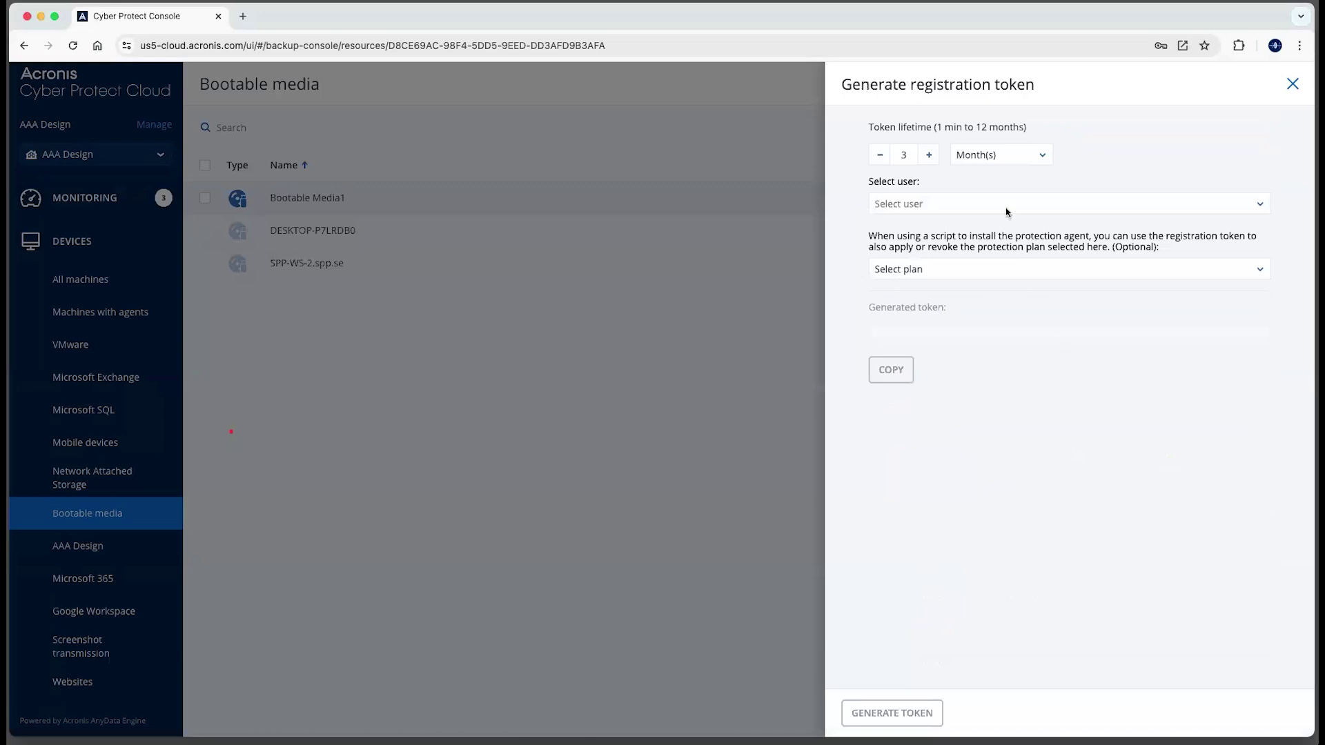
{"action": "double_click", "coordinate": [929, 156]}
{"action": "double_click", "coordinate": [929, 157]}
{"action": "double_click", "coordinate": [928, 157]}
{"action": "double_click", "coordinate": [928, 157]}
Step: Assign the token to the admin user
{"action": "left_click", "coordinate": [955, 205]}
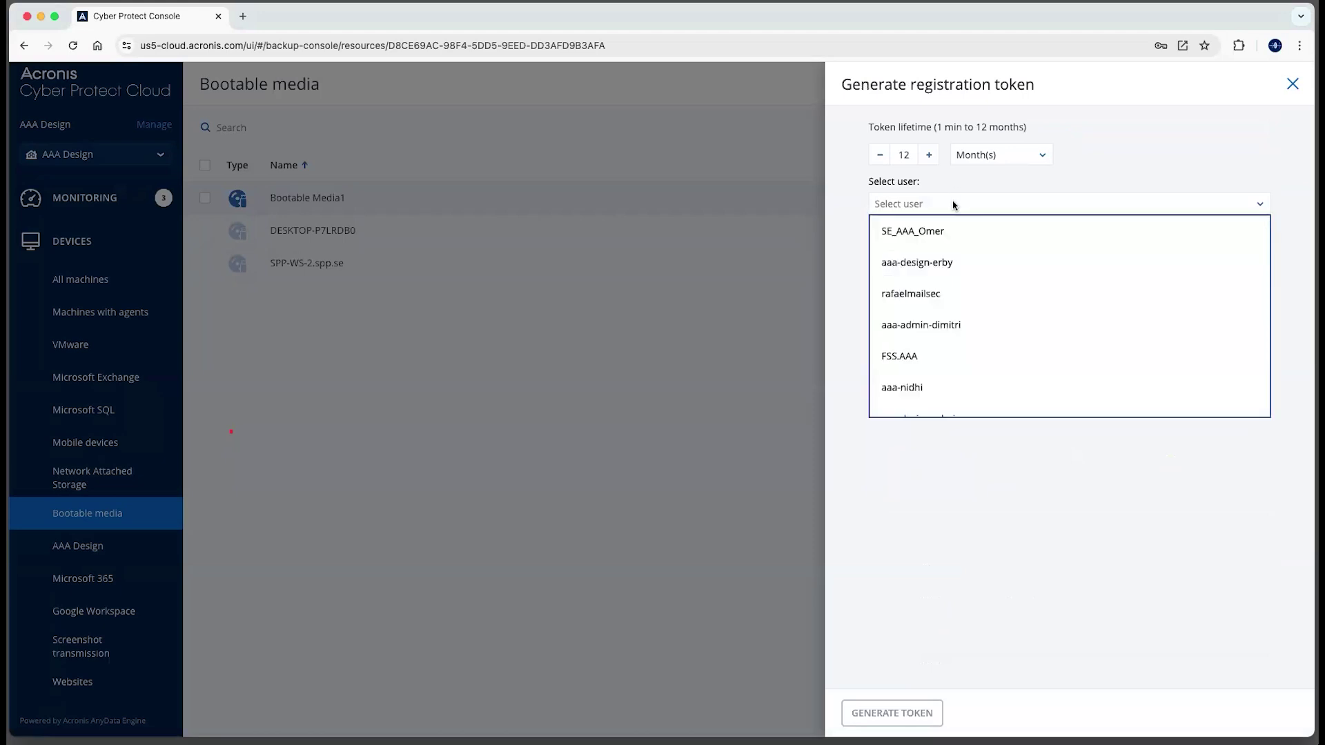
{"action": "scroll", "coordinate": [935, 325], "scroll_direction": "down", "scroll_amount": 1}
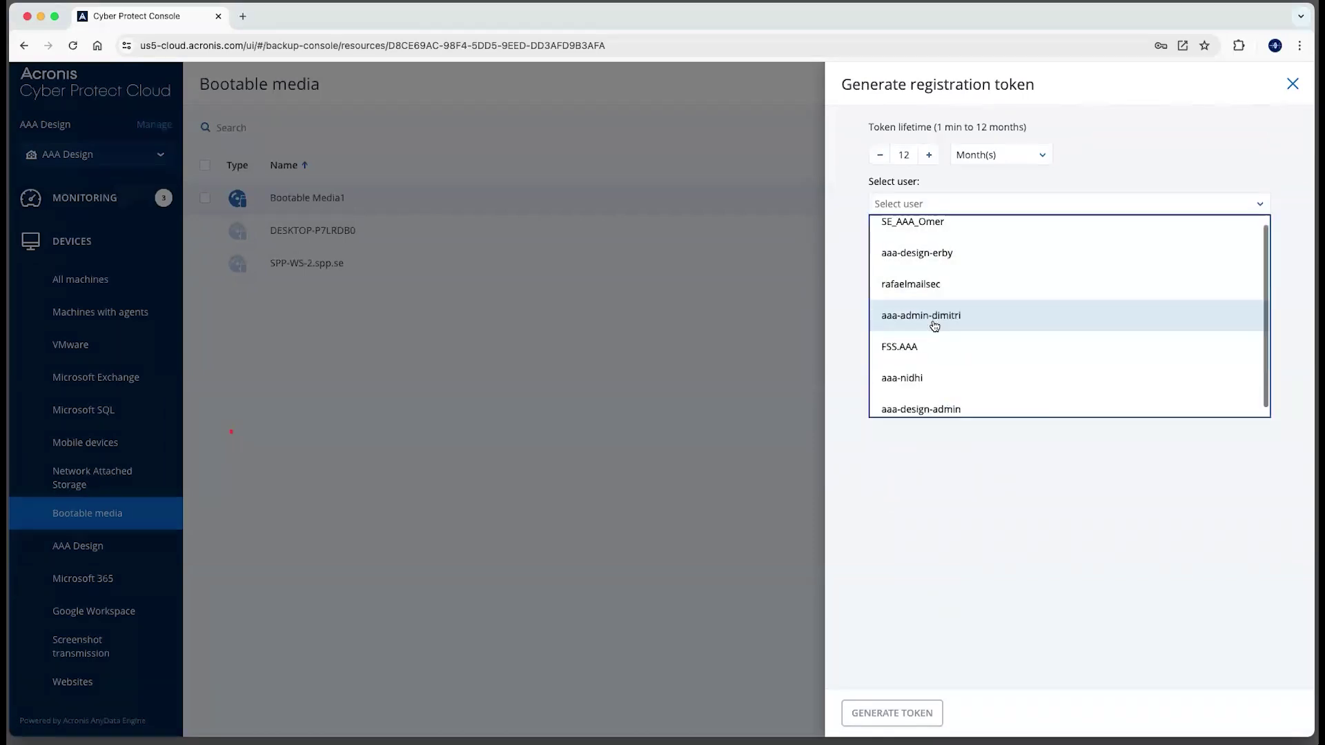
{"action": "scroll", "coordinate": [925, 352], "scroll_direction": "down", "scroll_amount": 1}
{"action": "left_click", "coordinate": [917, 403]}
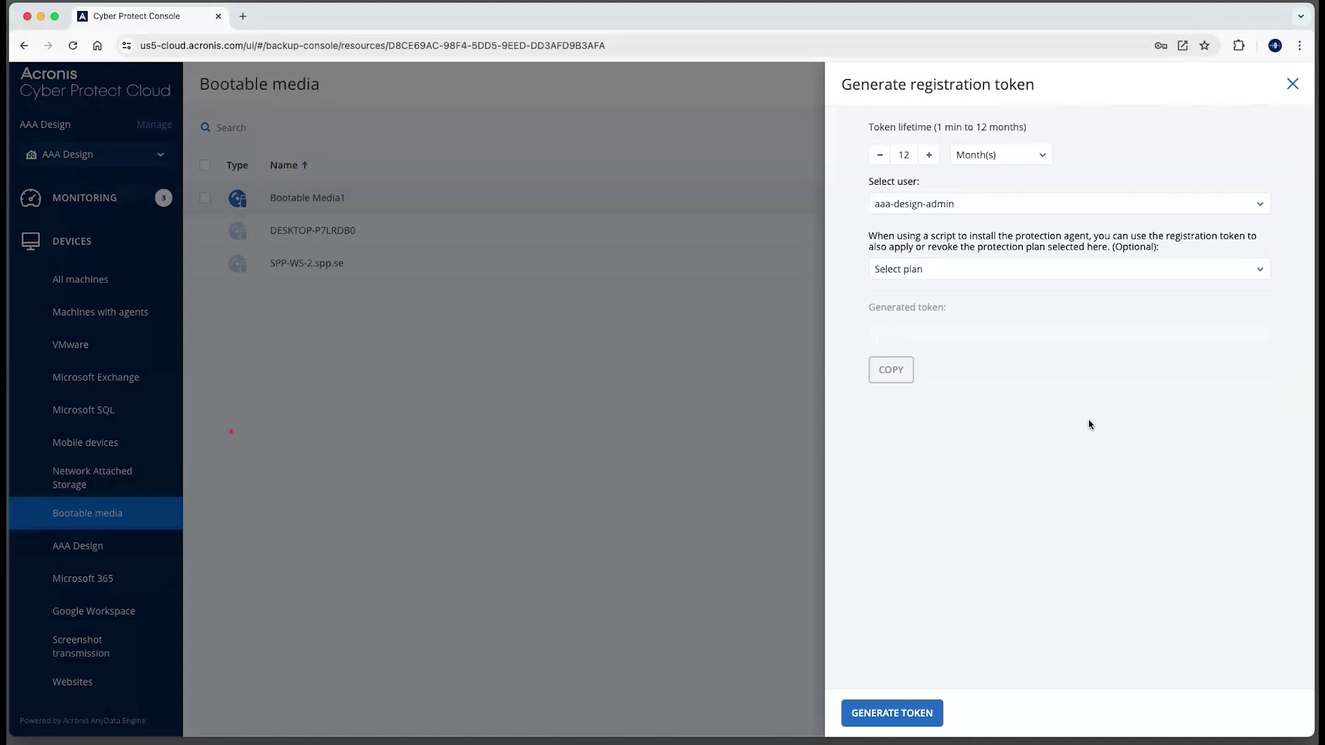
Step: Generate a 12-month registration token, copy it, and focus the VM's Registration token field
{"action": "left_click", "coordinate": [882, 705]}
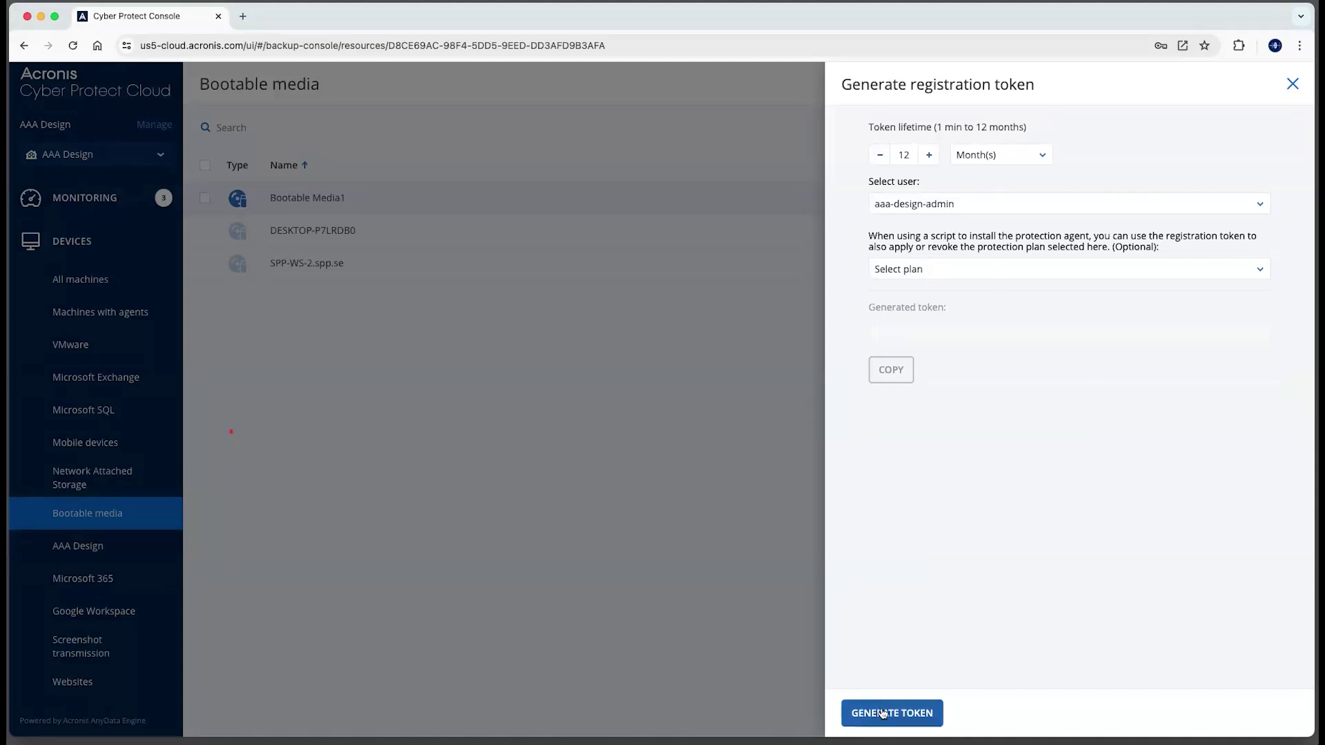
{"action": "left_click", "coordinate": [891, 372]}
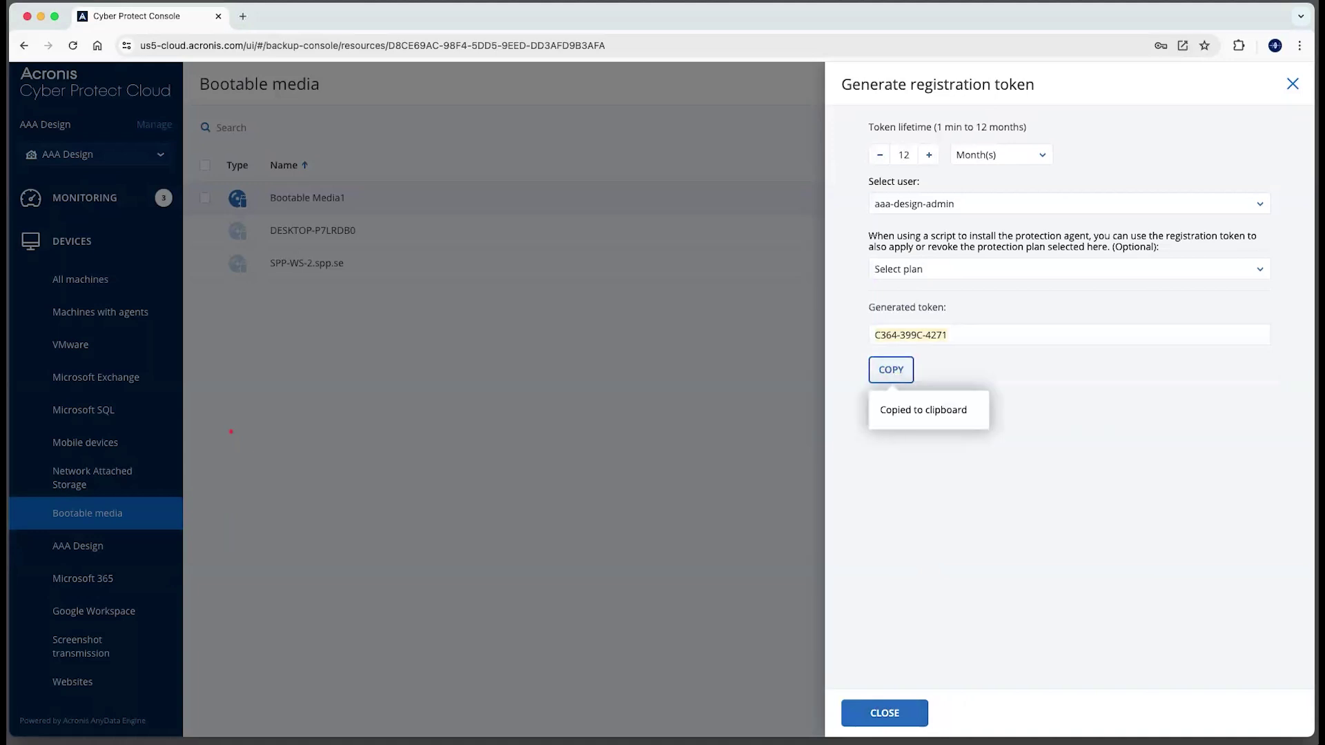
{"action": "key", "text": "super+Tab"}
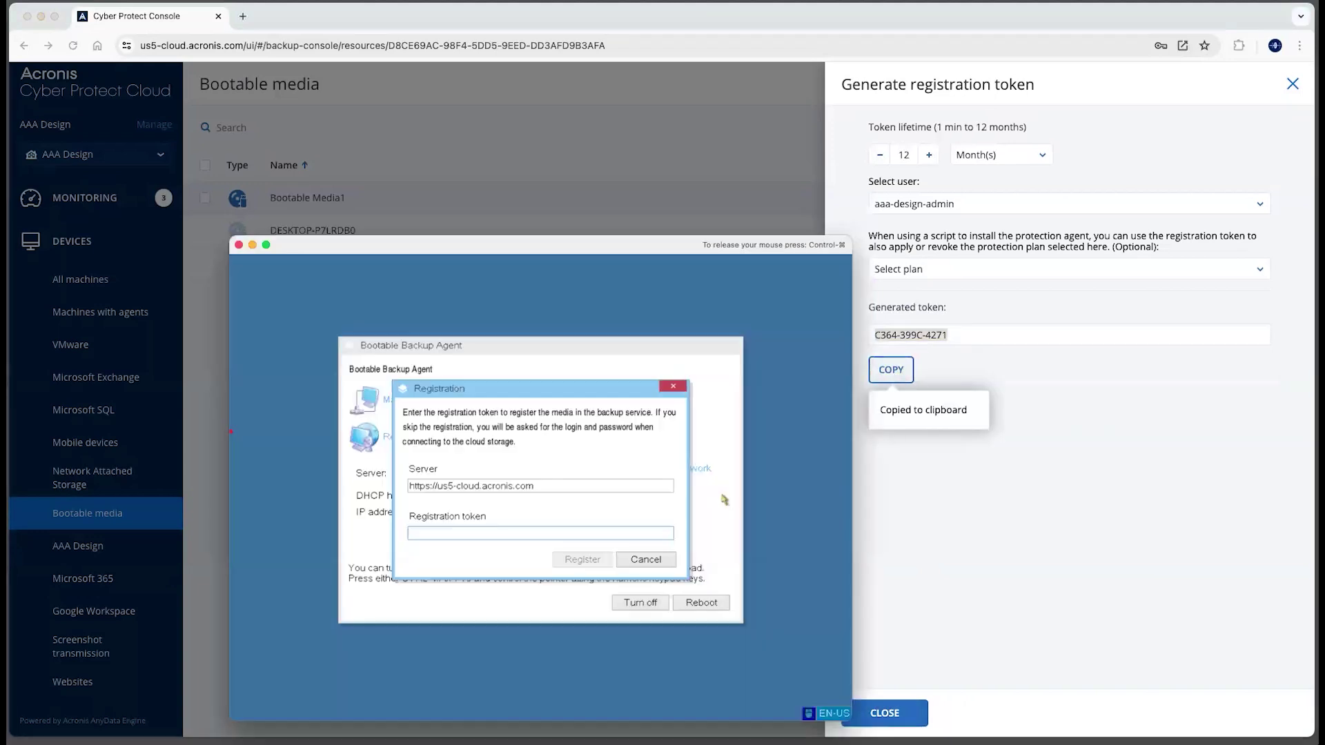
{"action": "left_click", "coordinate": [428, 529]}
{"action": "key", "text": "ctrl+super"}
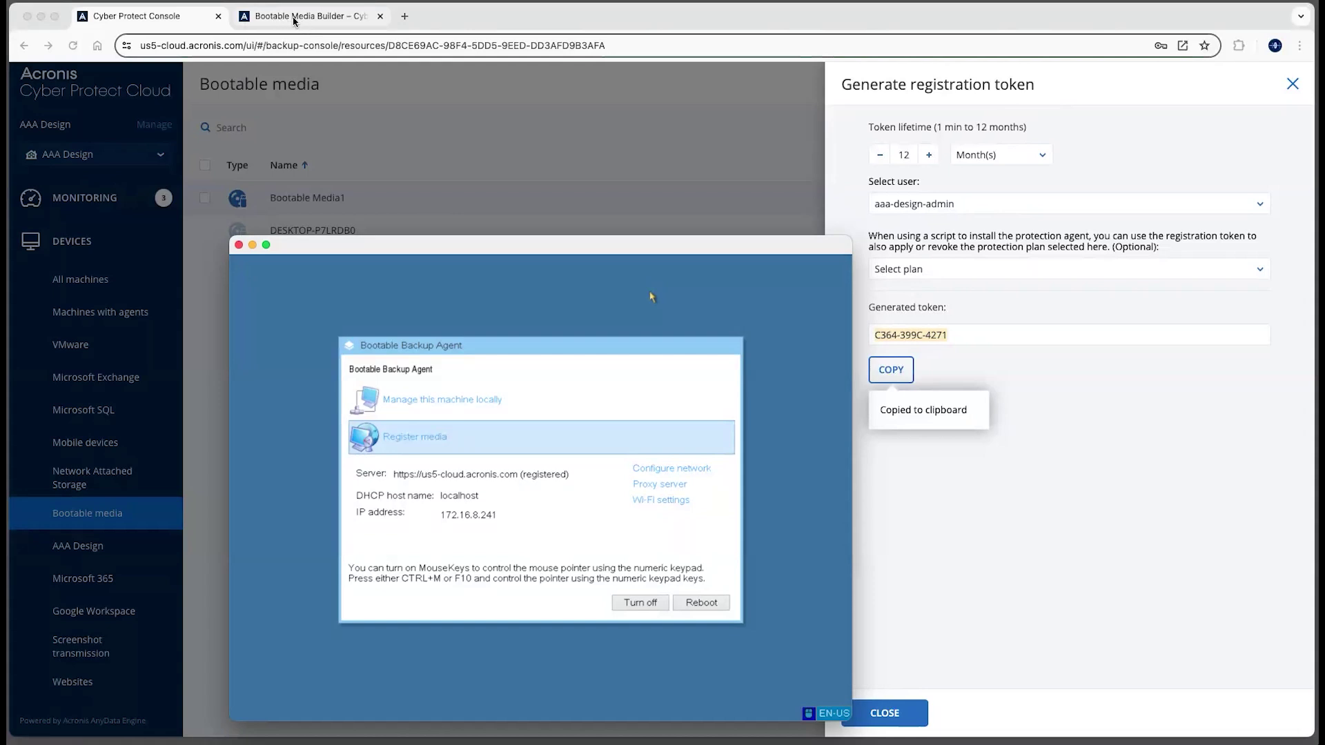
Step: Open the 'Registering the bootable media' article in the documentation tab
{"action": "left_click", "coordinate": [295, 20]}
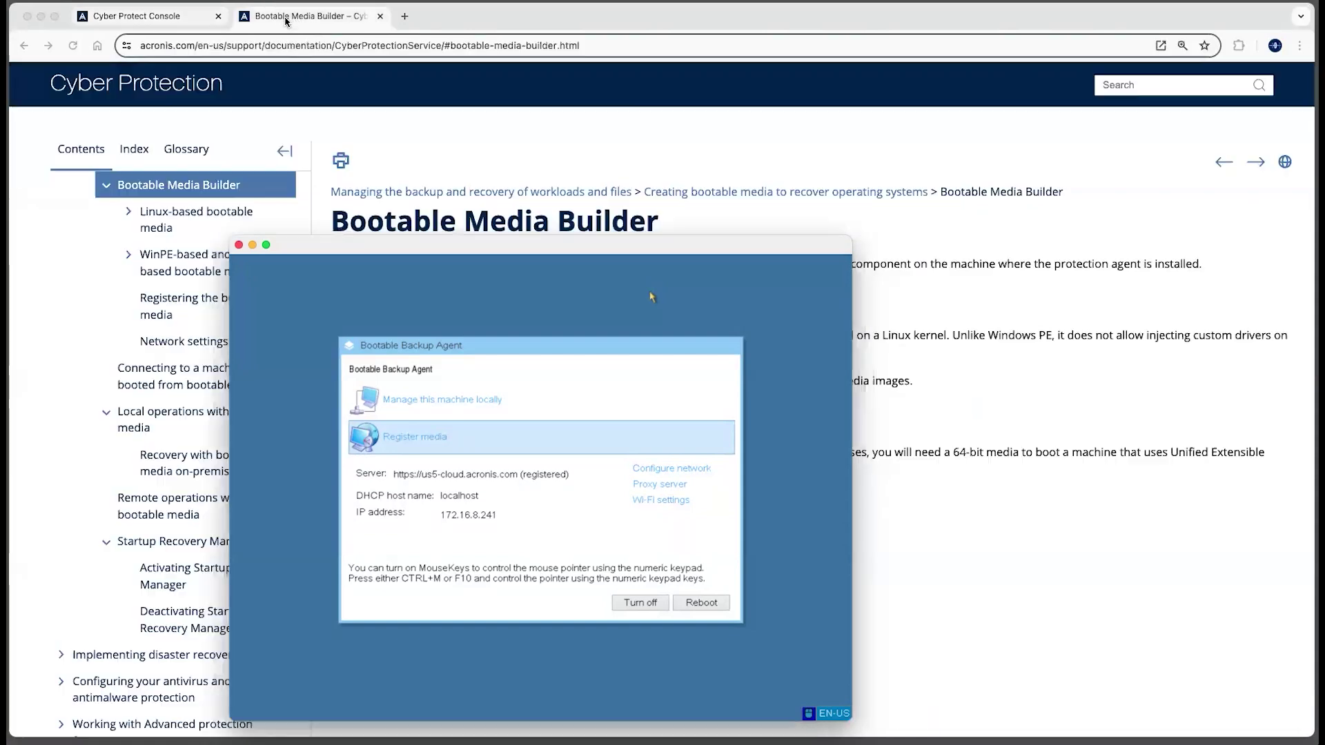
{"action": "left_click_drag", "start_coordinate": [415, 245], "coordinate": [606, 444]}
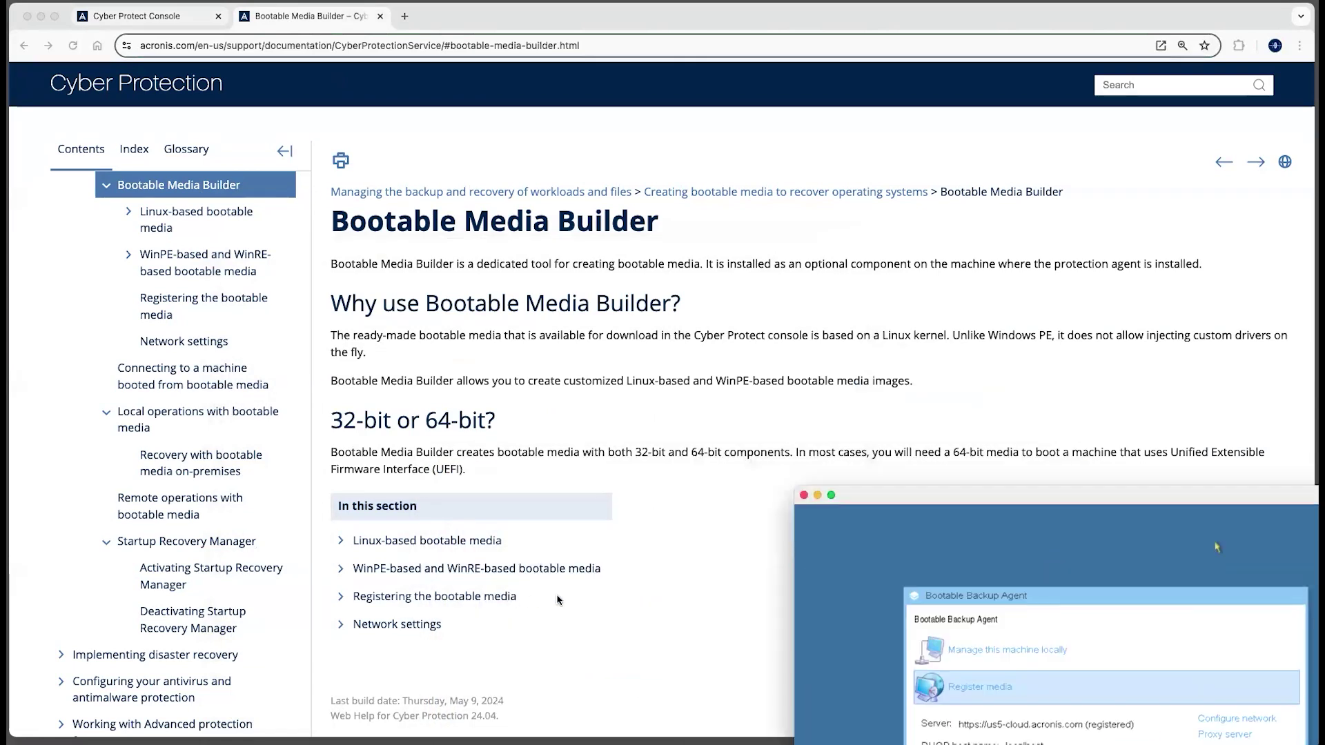
{"action": "left_click", "coordinate": [470, 596]}
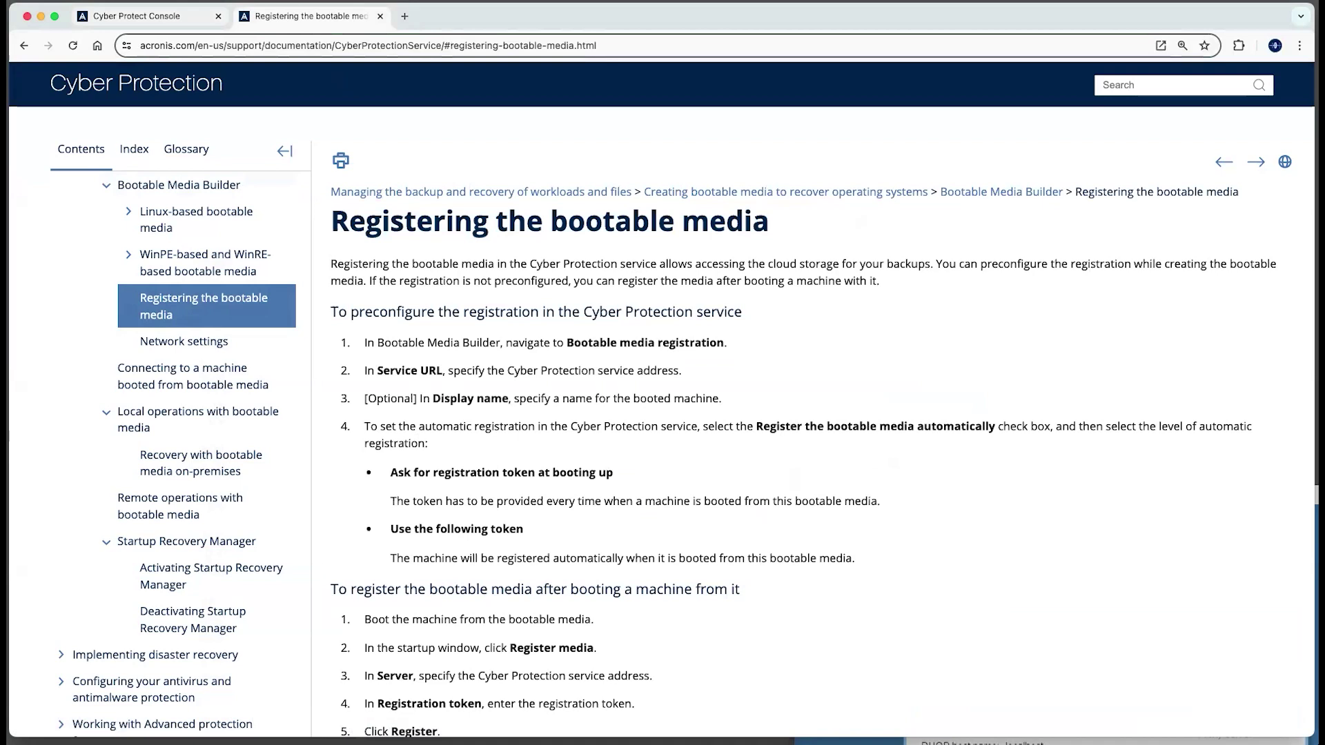
Step: Return to the Cyber Protect Console tab with the machine window moved clear of the token panel
{"action": "left_click", "coordinate": [898, 742]}
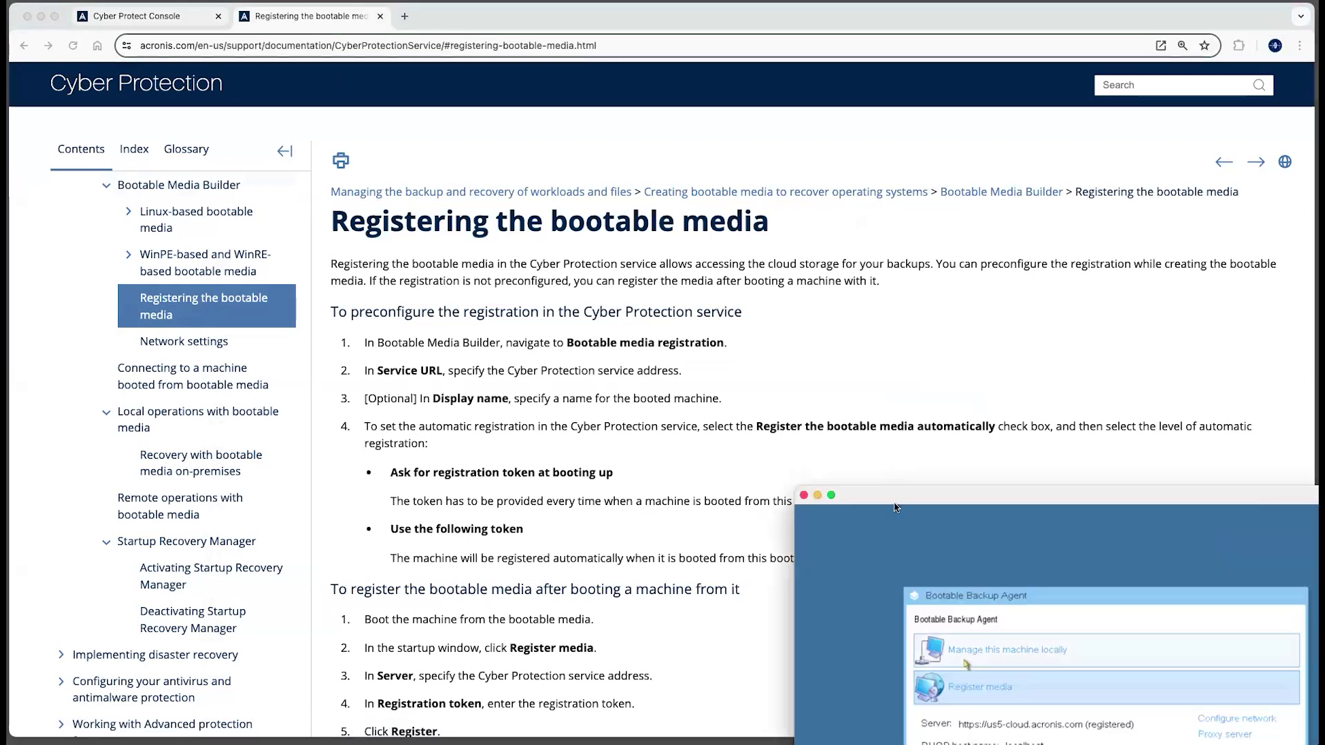
{"action": "left_click_drag", "start_coordinate": [894, 497], "coordinate": [475, 242]}
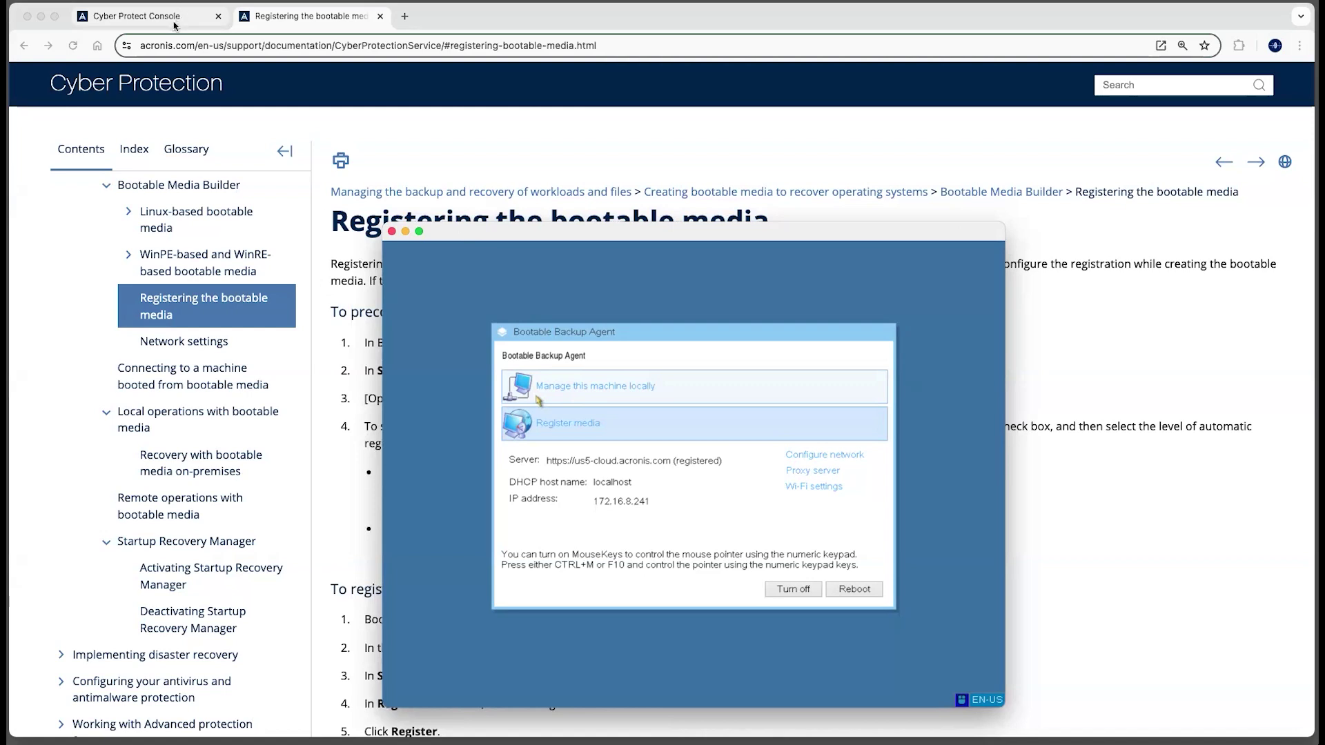
{"action": "left_click", "coordinate": [139, 18]}
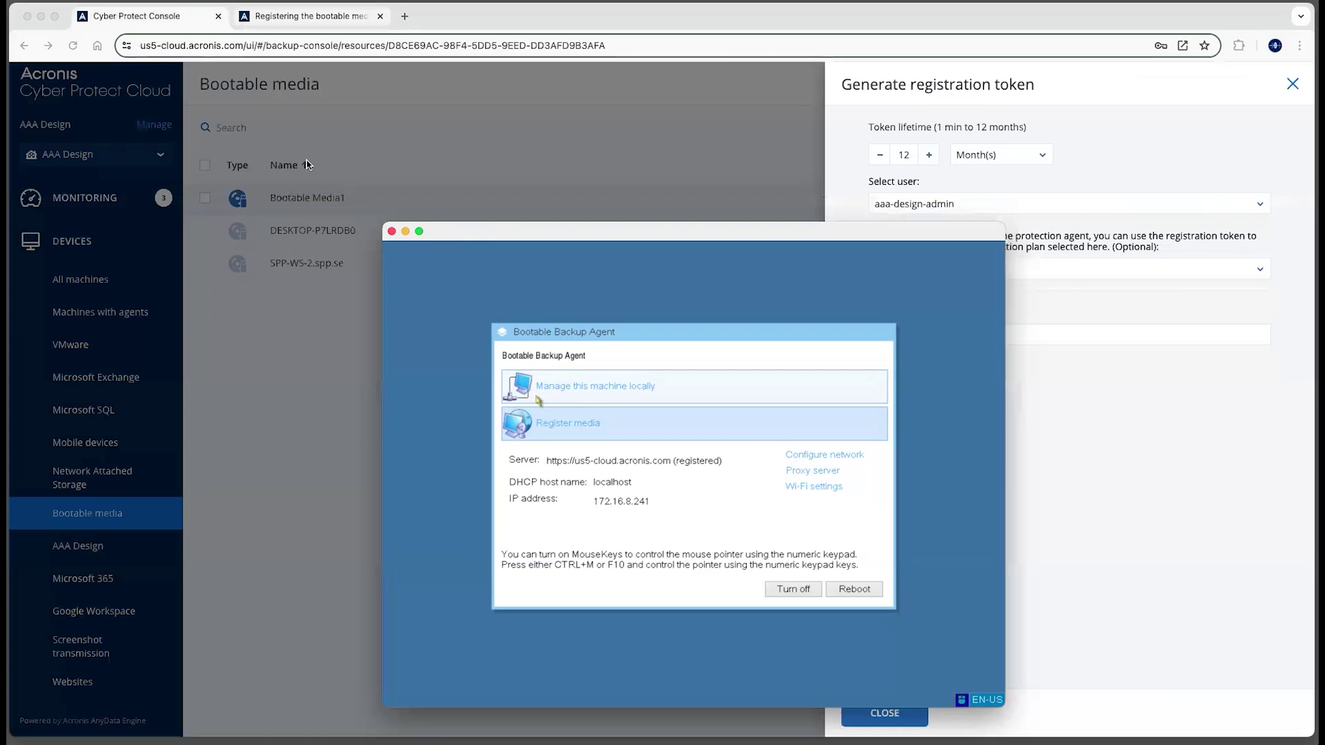
{"action": "left_click_drag", "start_coordinate": [471, 231], "coordinate": [468, 318]}
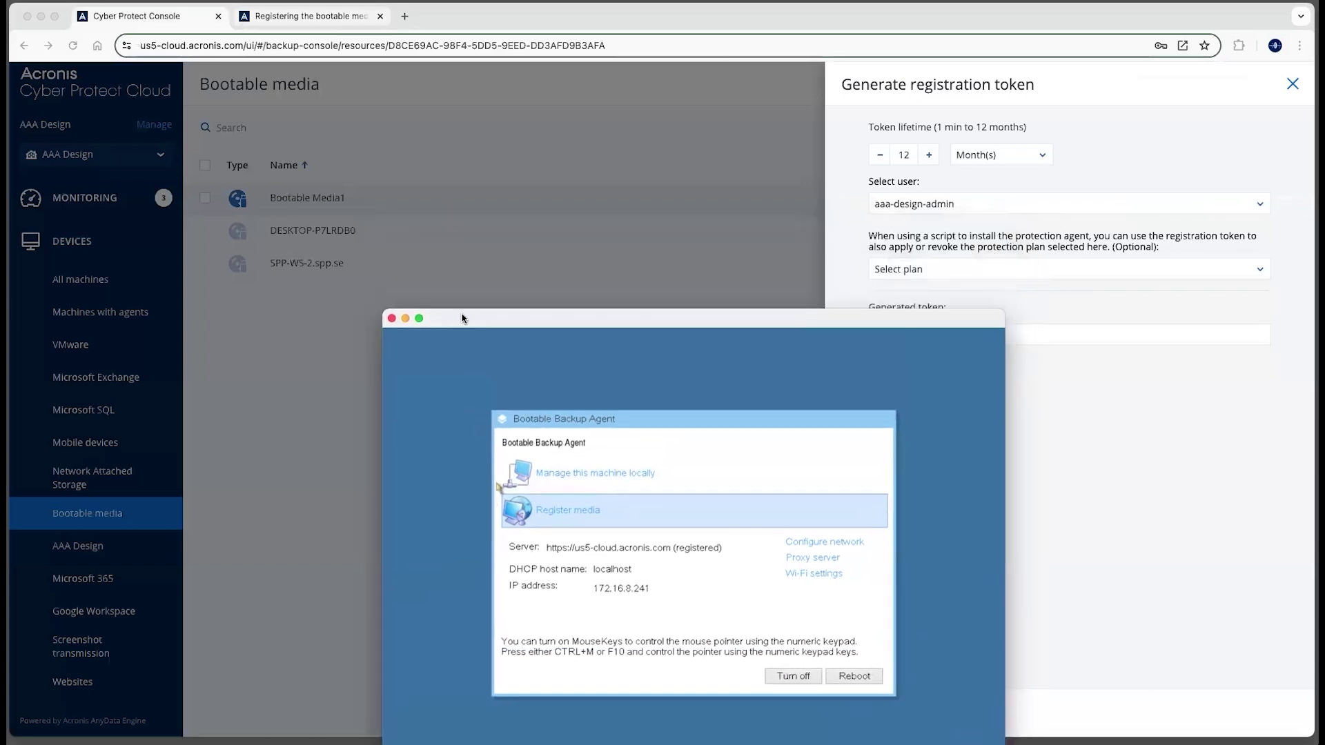